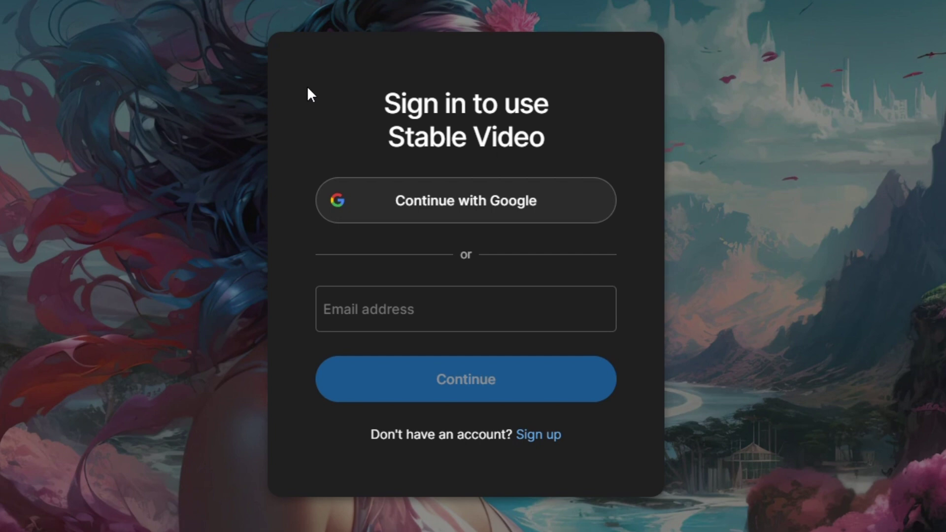
- Sign in with the Google account and accept Stable Video's Terms of Service
click(467, 202)
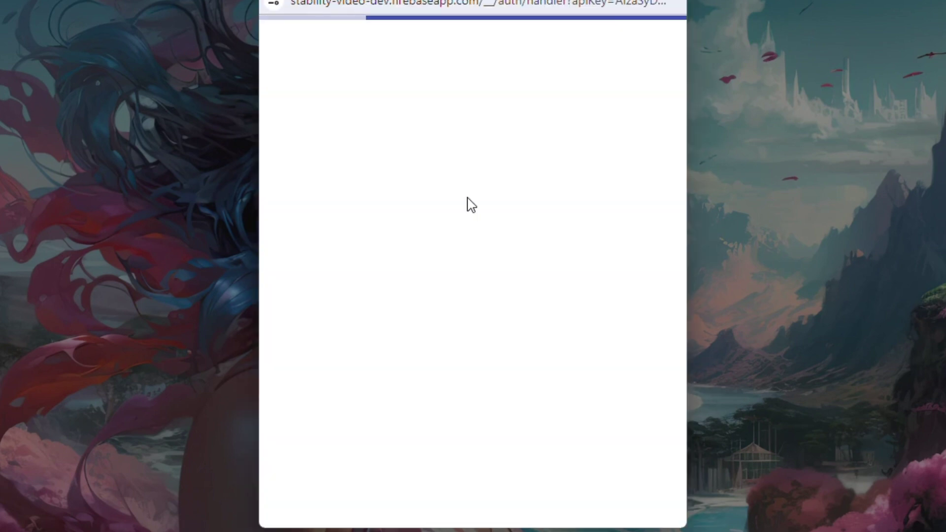
click(389, 222)
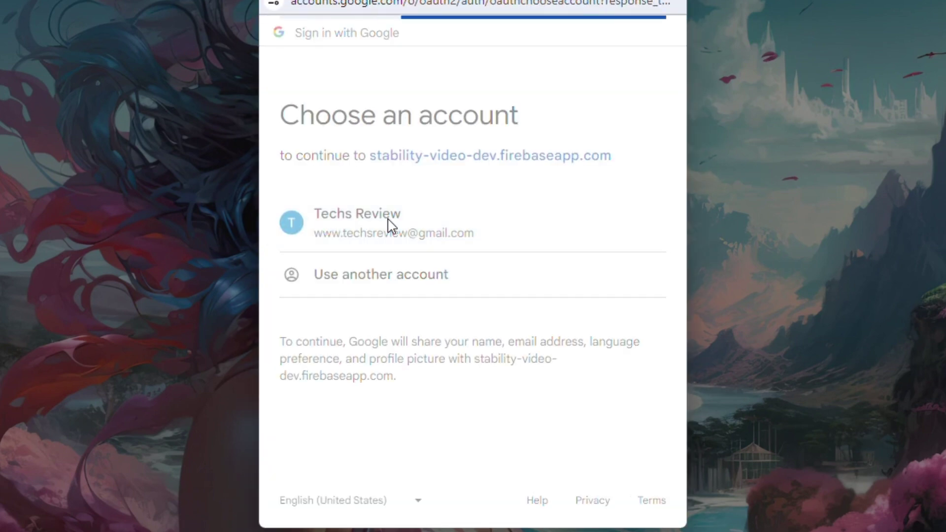
click(572, 390)
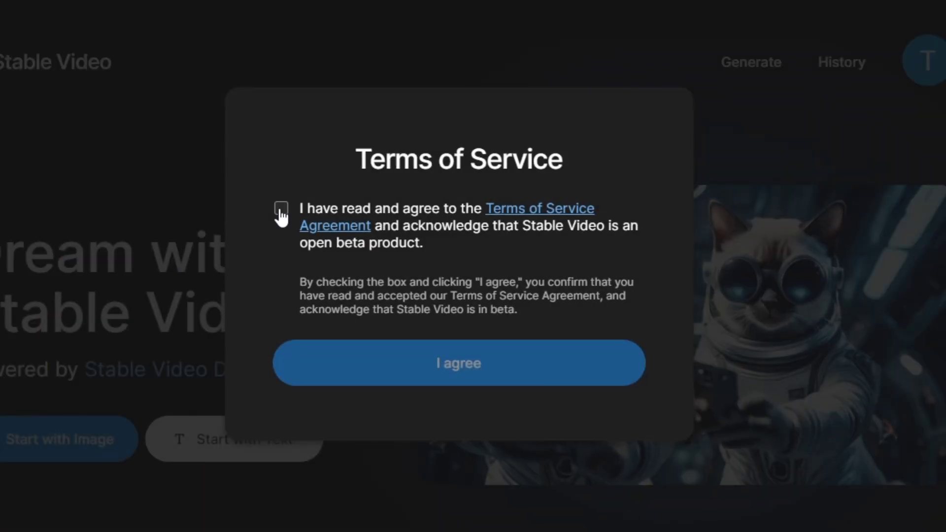
click(281, 212)
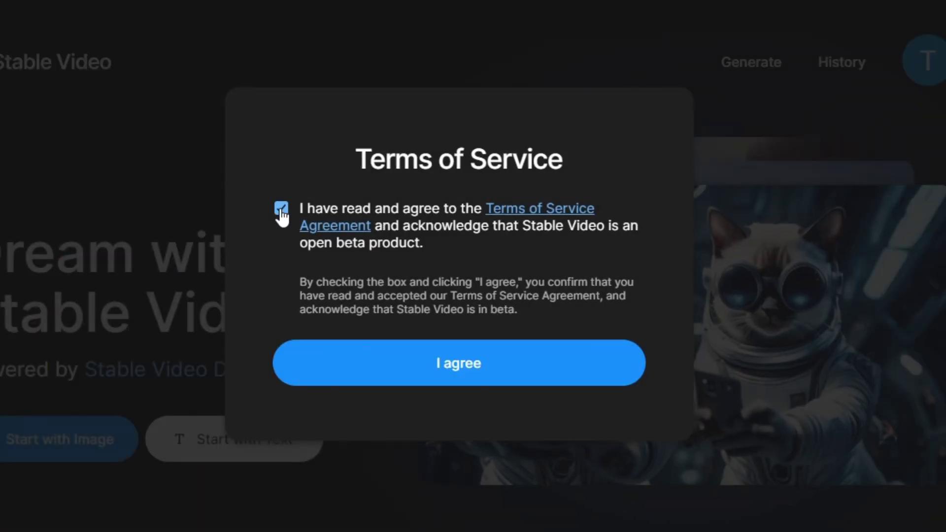
click(437, 366)
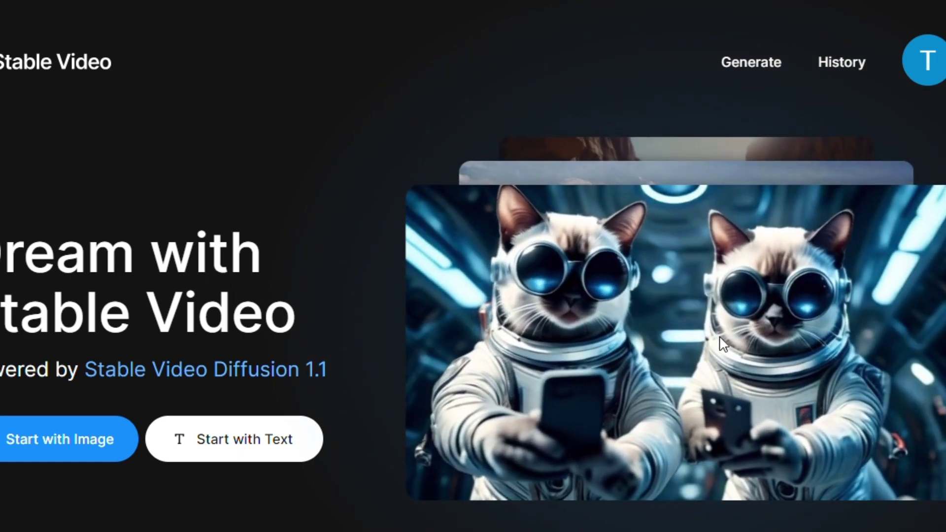
- Browse the Community Showcase and watch the water-woman video
scroll(923, 219, down, 8)
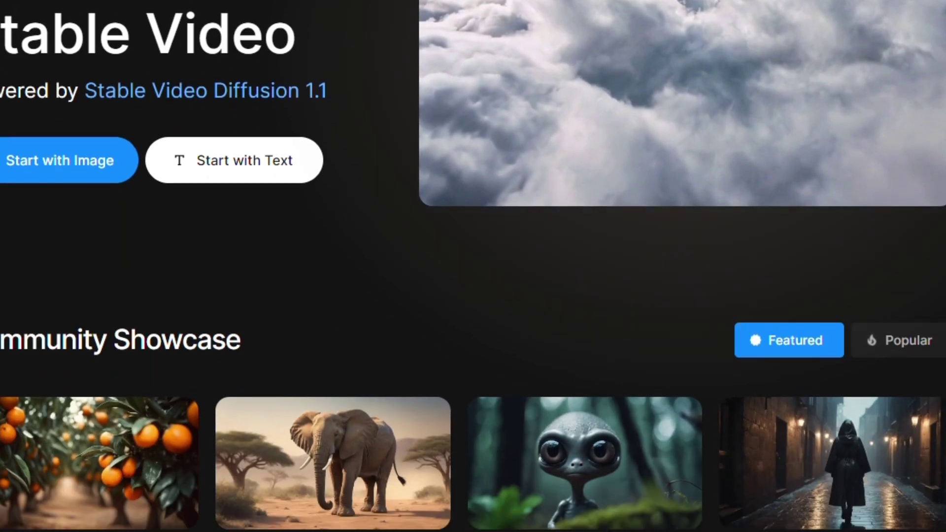
scroll(611, 237, down, 2)
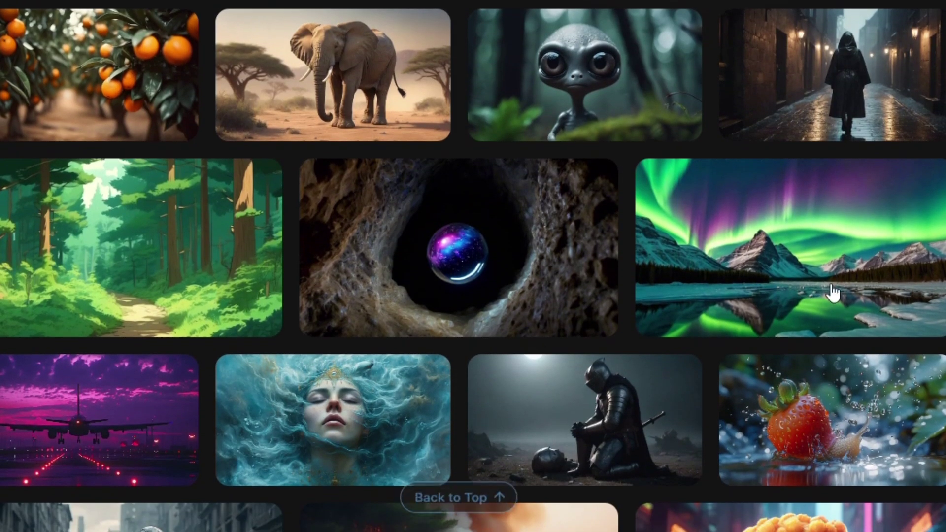
click(395, 412)
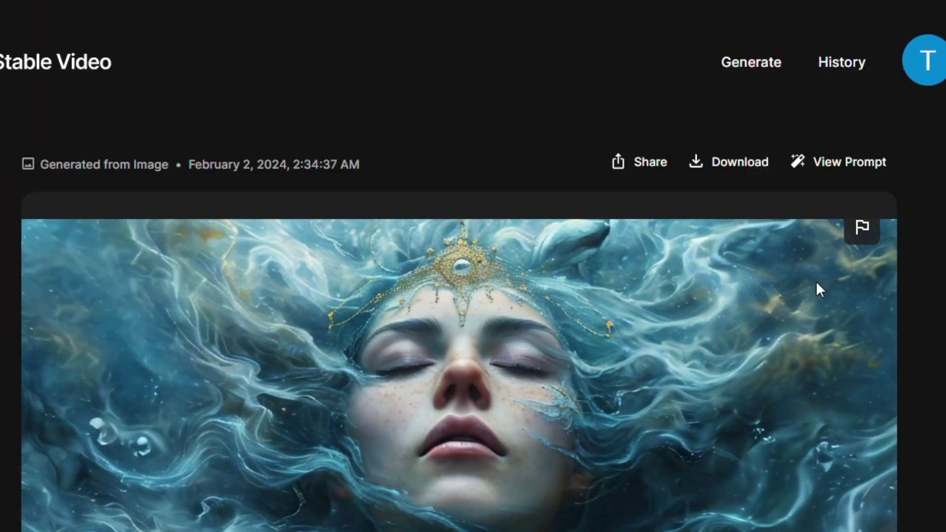
scroll(473, 296, down, 5)
scroll(473, 295, up, 6)
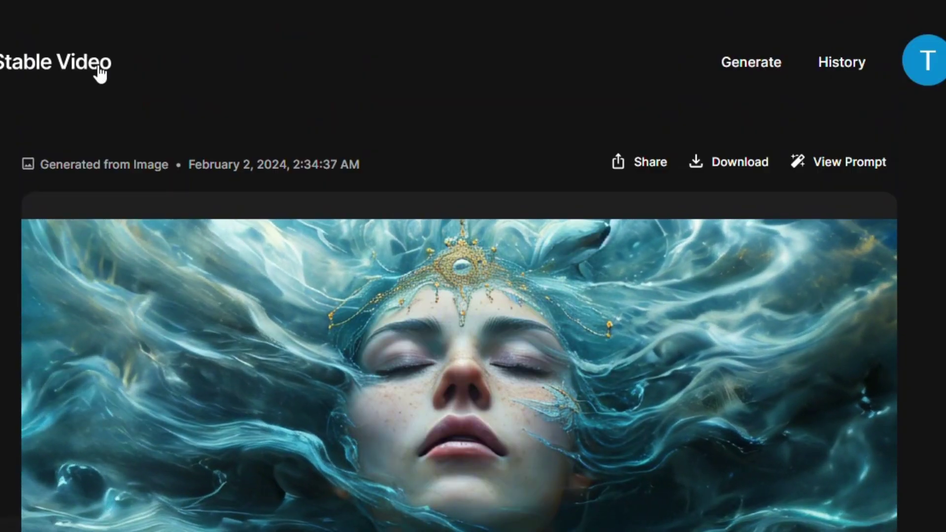
- Open an empty text-prompt video generator from the home page, then move to Leonardo.Ai
click(96, 66)
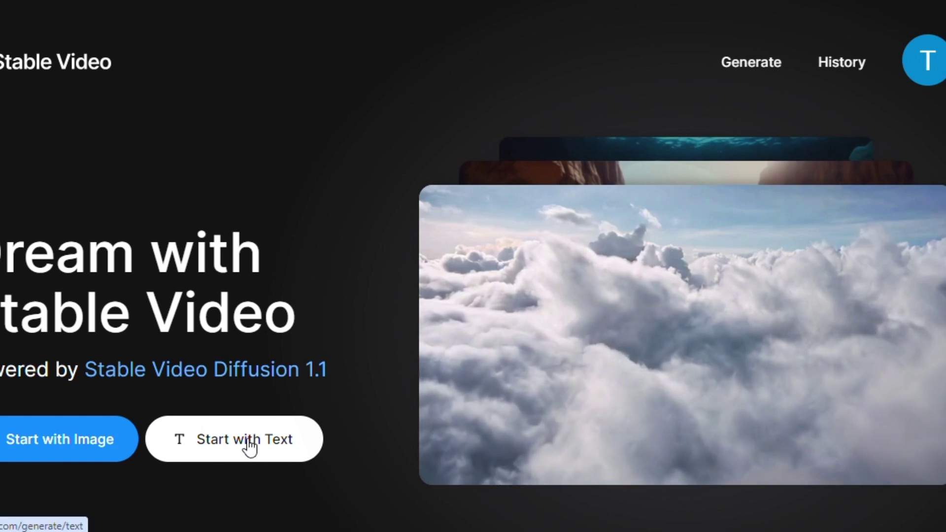
click(249, 447)
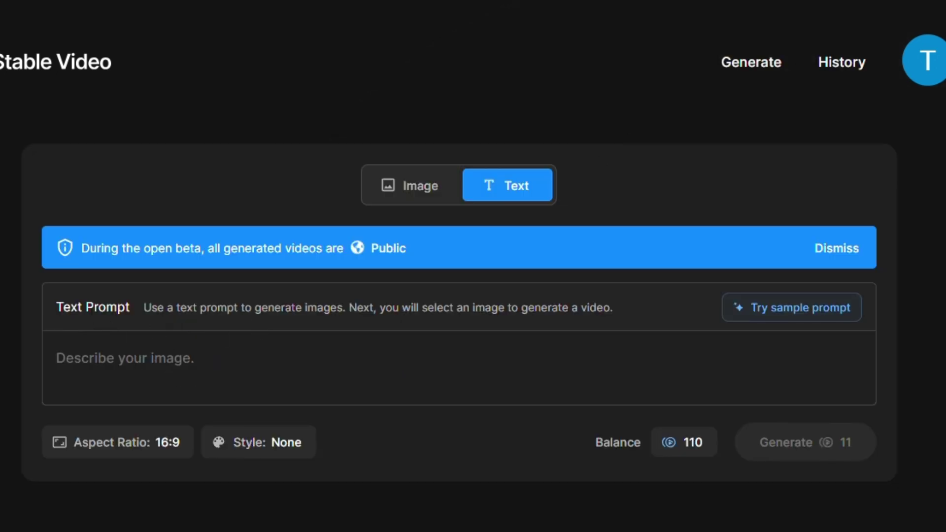
key(ctrl+Tab)
- Open the Masterpiece red-hood image in Leonardo.Ai and select its full prompt
scroll(543, 266, up, 10)
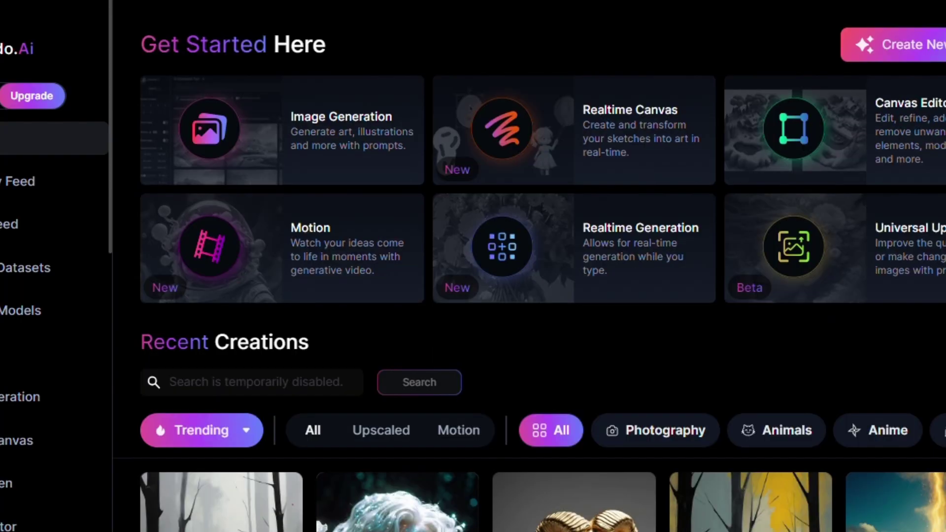
scroll(240, 173, down, 9)
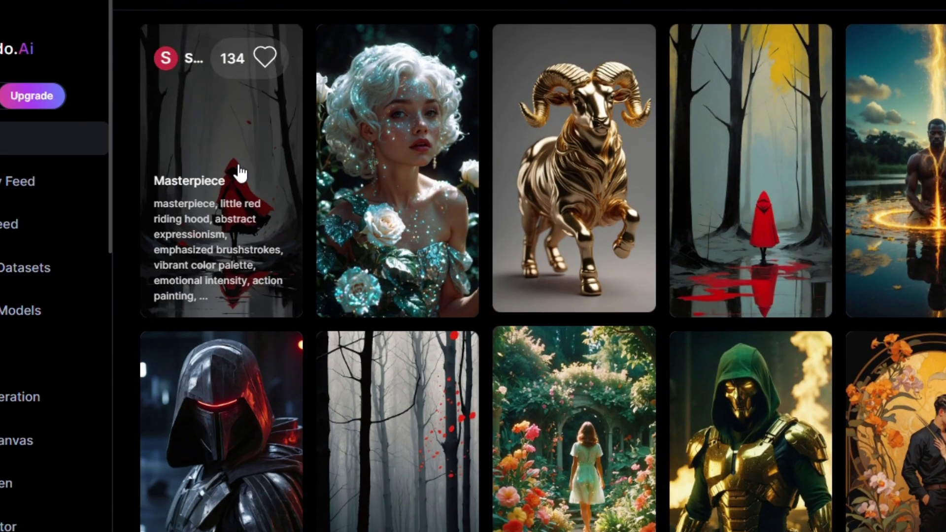
click(256, 159)
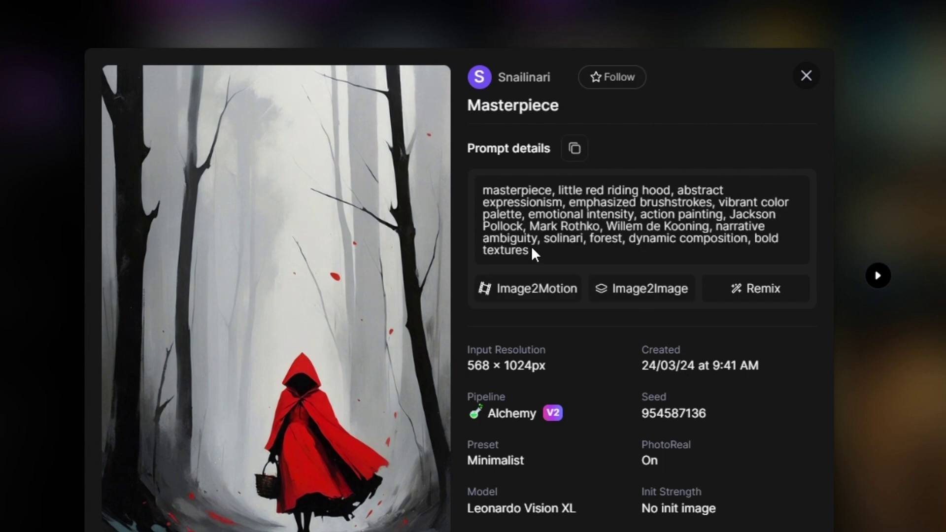
drag(529, 243, 484, 194)
key(ctrl+c)
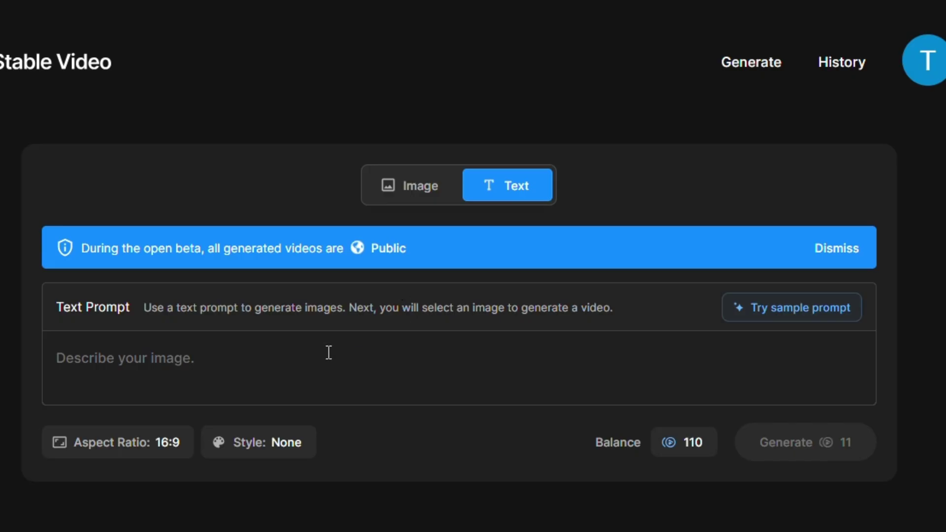
- Paste the Leonardo prompt into the Text Prompt box and confirm the 16:9 aspect ratio
click(327, 352)
key(ctrl+v)
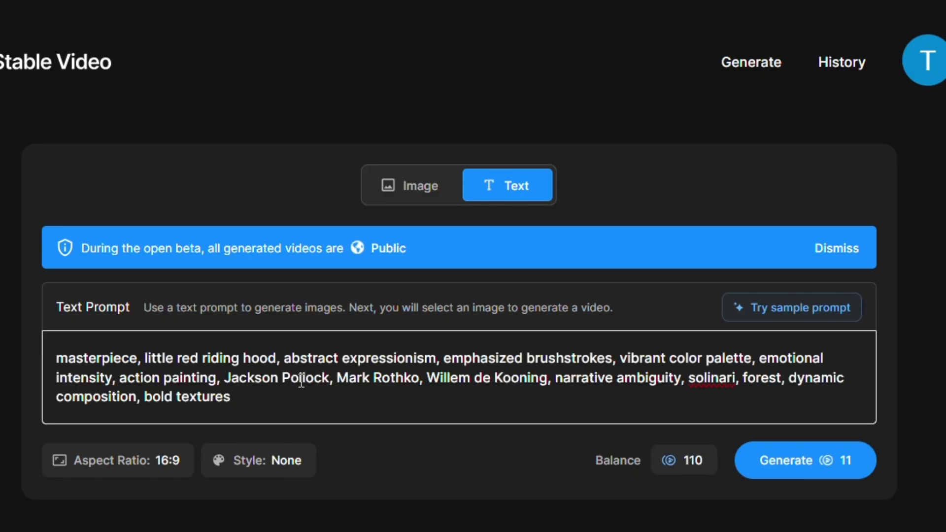
click(181, 457)
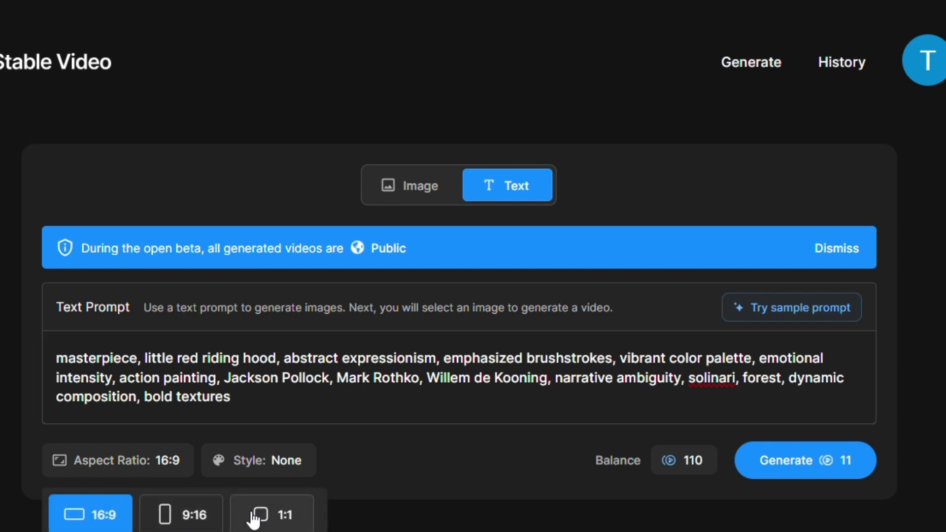
key(ctrl+minus)
- Keep Style at None, check the credit balance, and generate the images
click(294, 419)
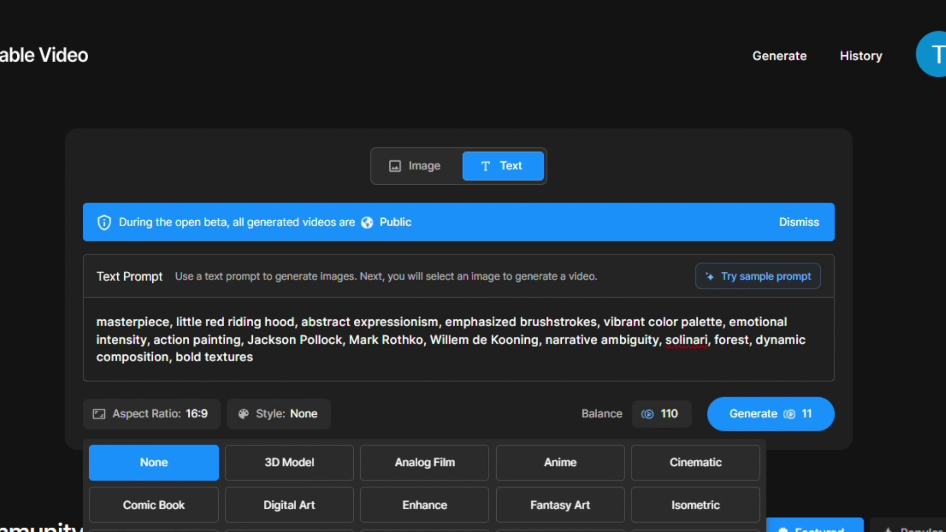
scroll(172, 443, down, 3)
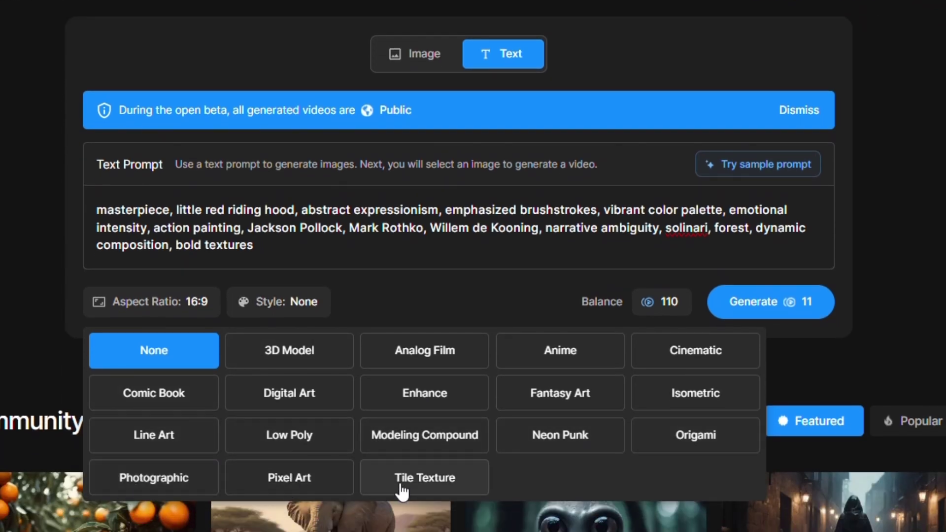
click(659, 311)
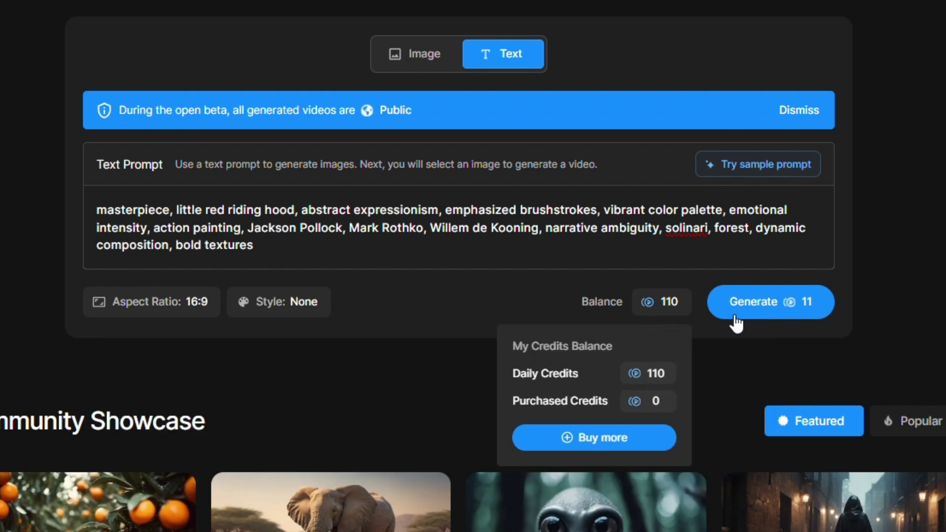
click(776, 306)
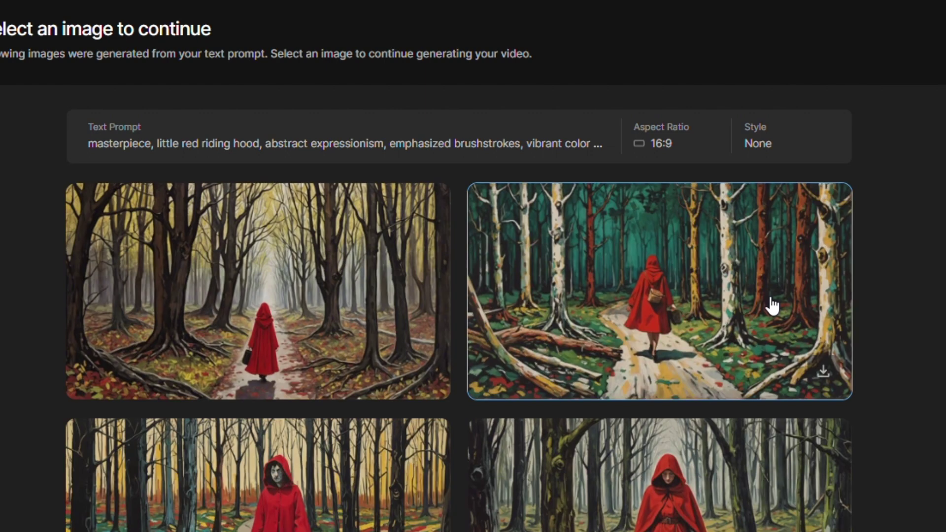
- Compare the four generated images and pick the fourth, the hooded girl with a basket
scroll(641, 296, down, 3)
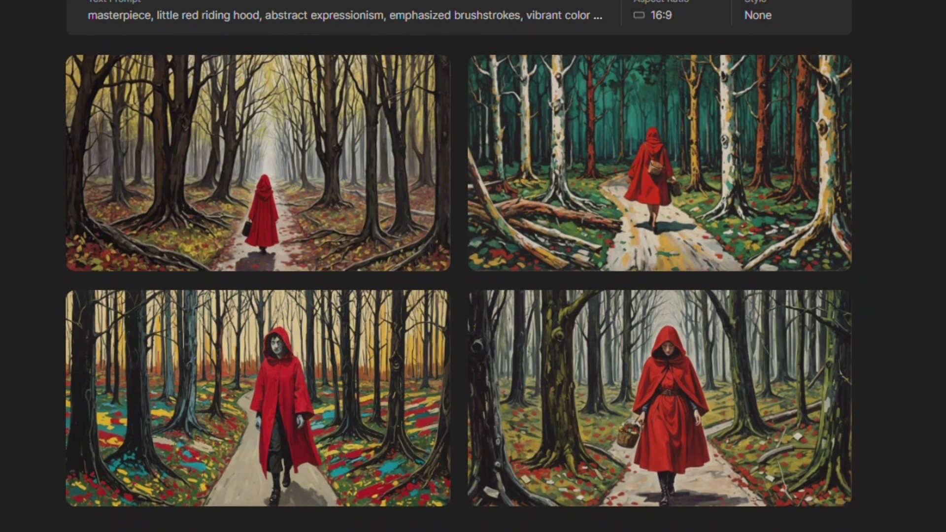
click(380, 158)
scroll(473, 266, down, 3)
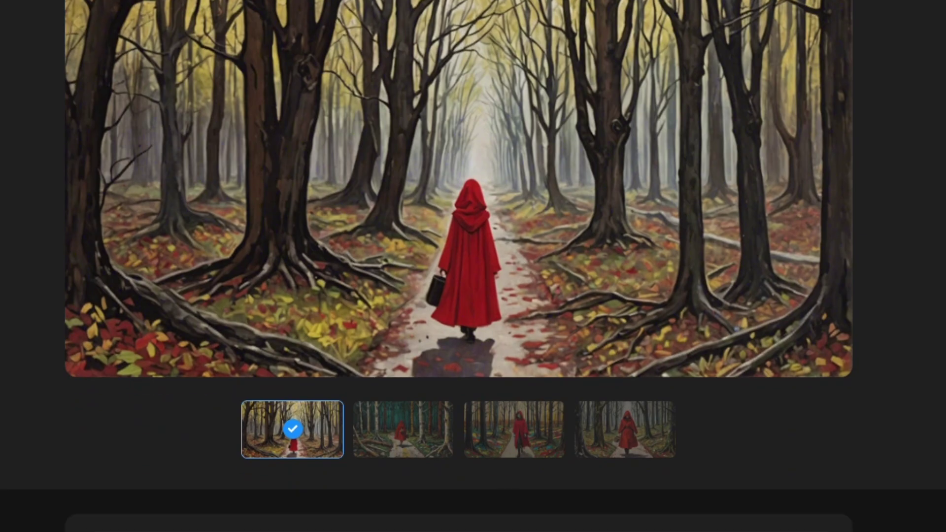
click(402, 434)
click(504, 500)
click(607, 502)
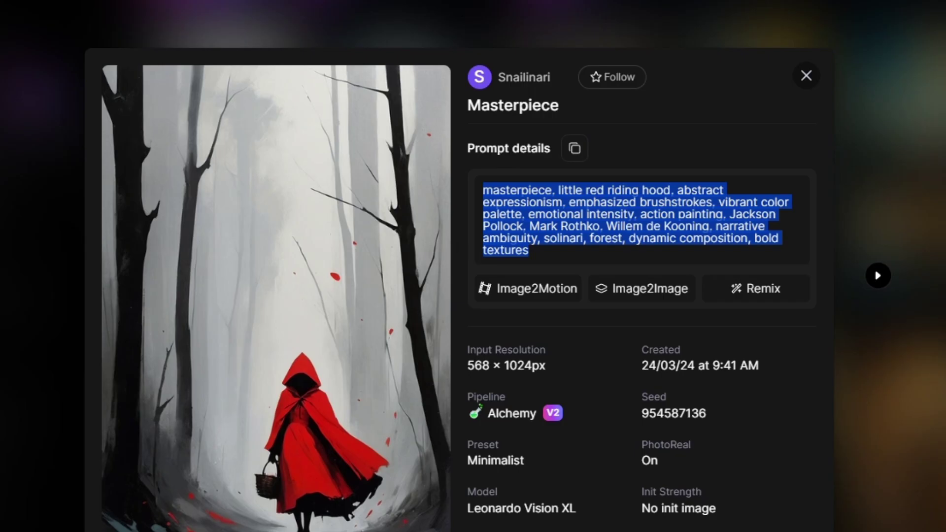
scroll(473, 266, down, 3)
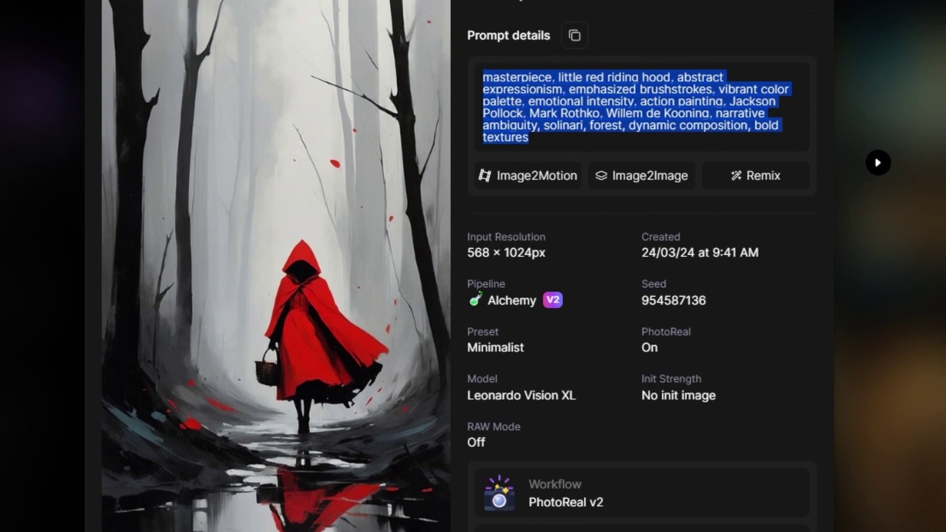
scroll(790, 49, up, 2)
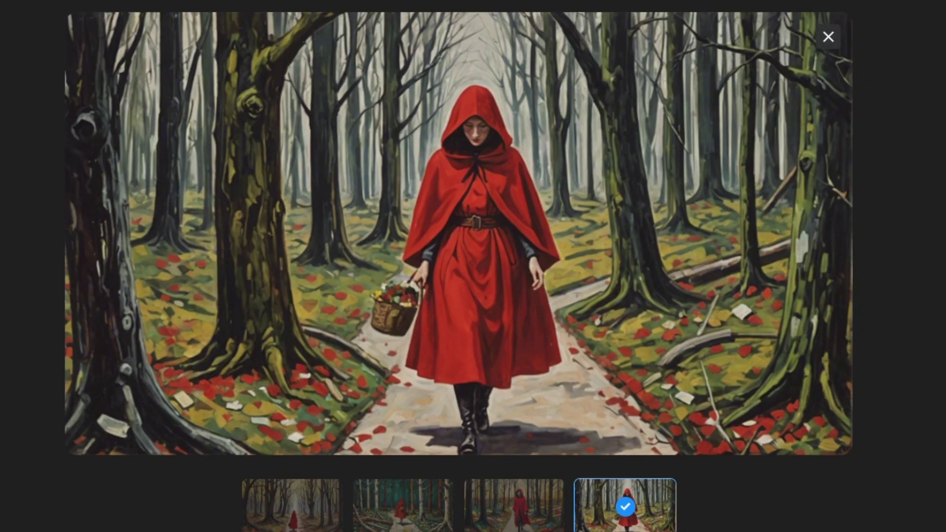
- Reveal Advanced settings (40 steps, motion strength 127) and proceed with video generation
scroll(142, 350, down, 6)
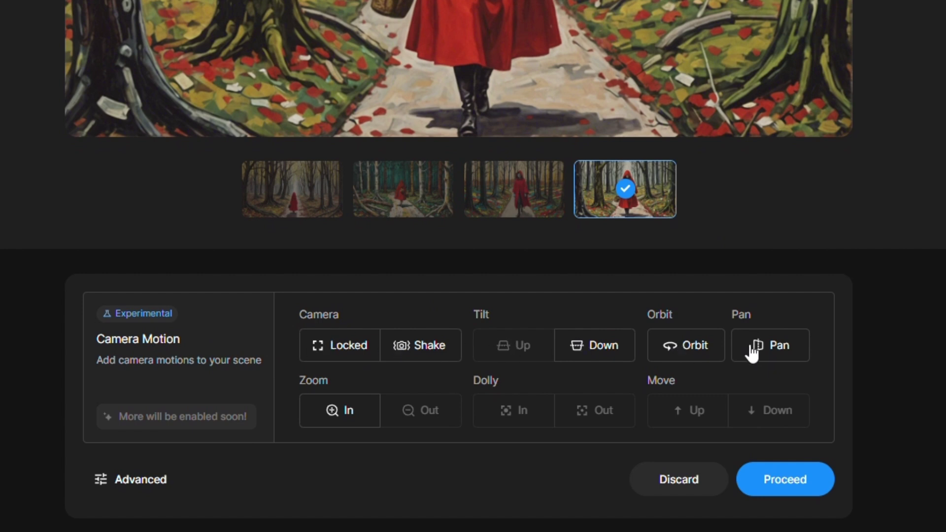
click(132, 474)
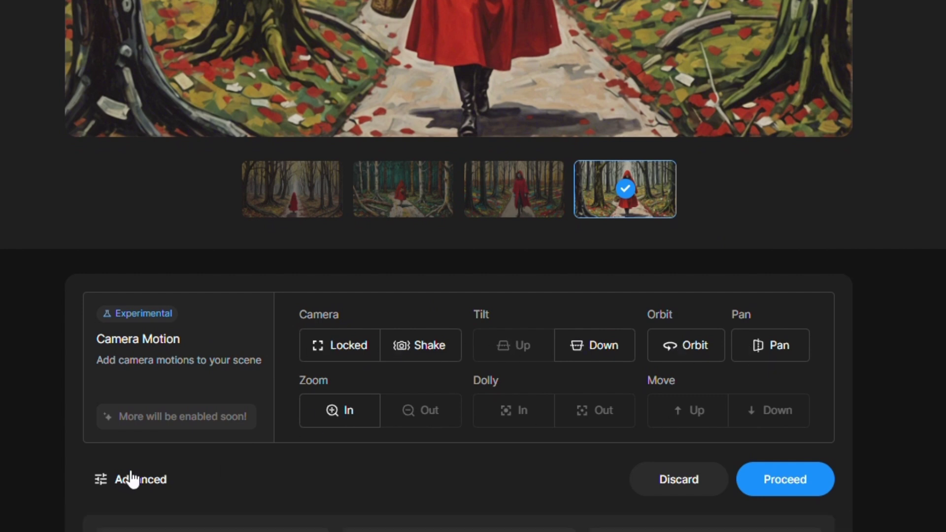
scroll(409, 344, down, 4)
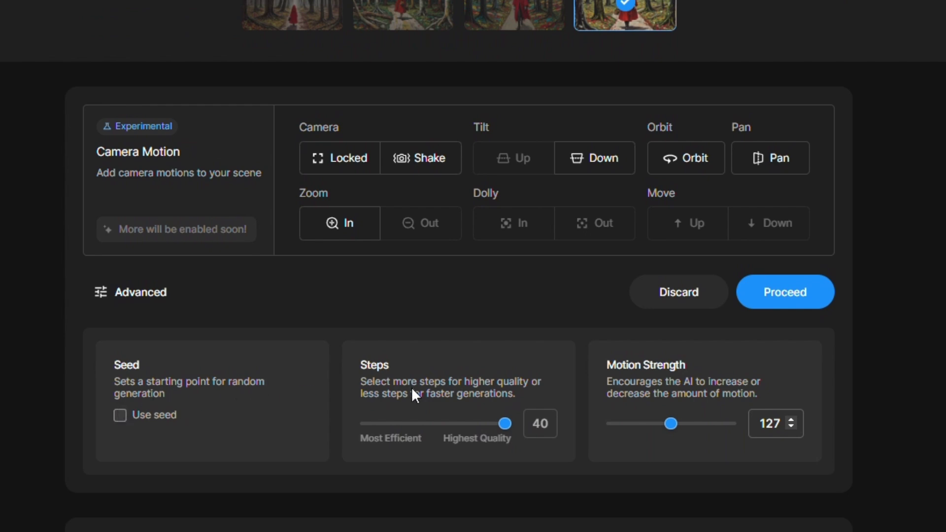
click(792, 301)
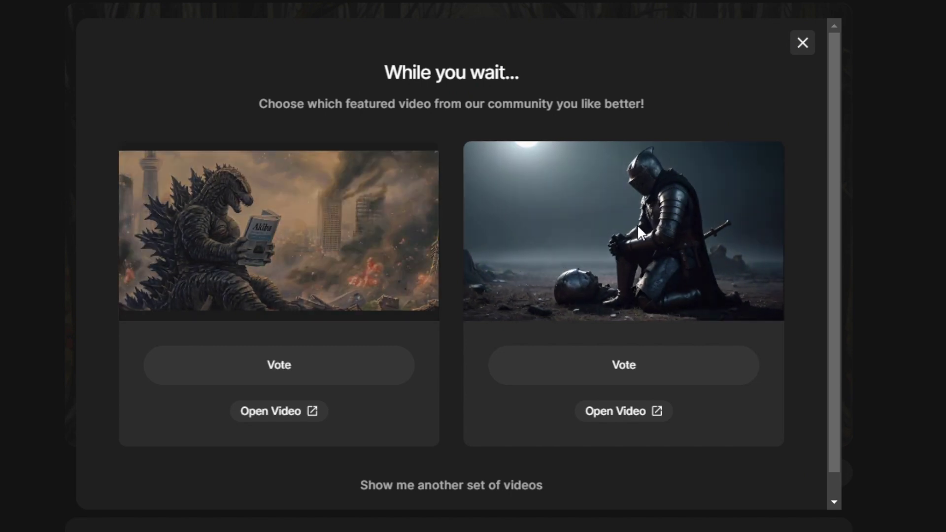
- Browse community video pairs while the red-hood forest video finishes generating
click(467, 487)
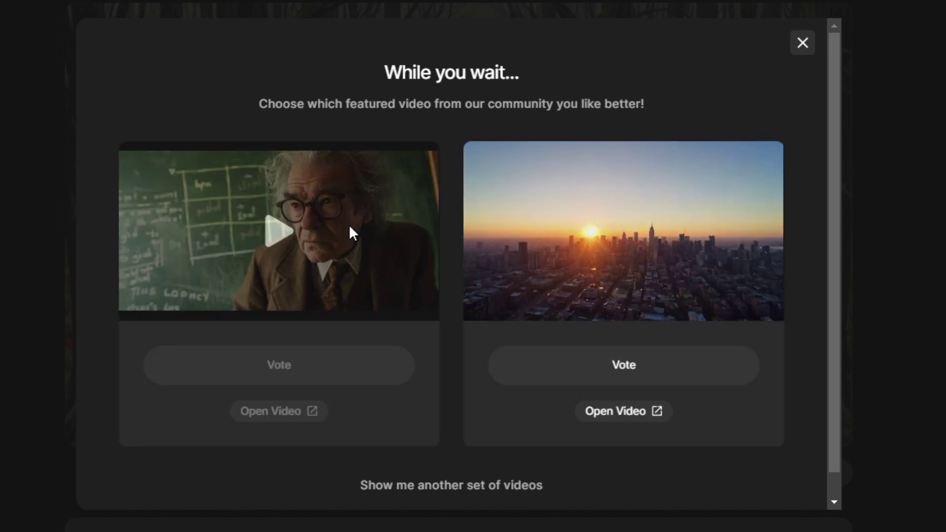
click(802, 43)
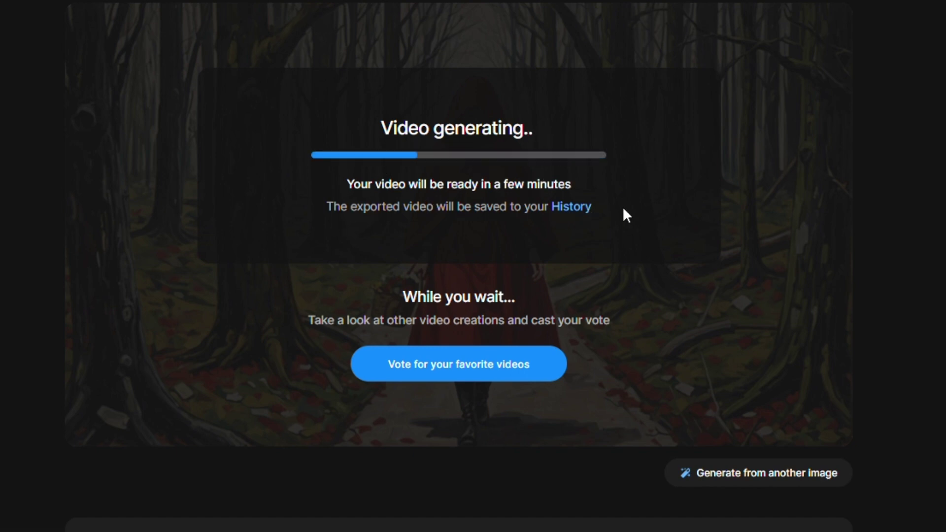
click(474, 369)
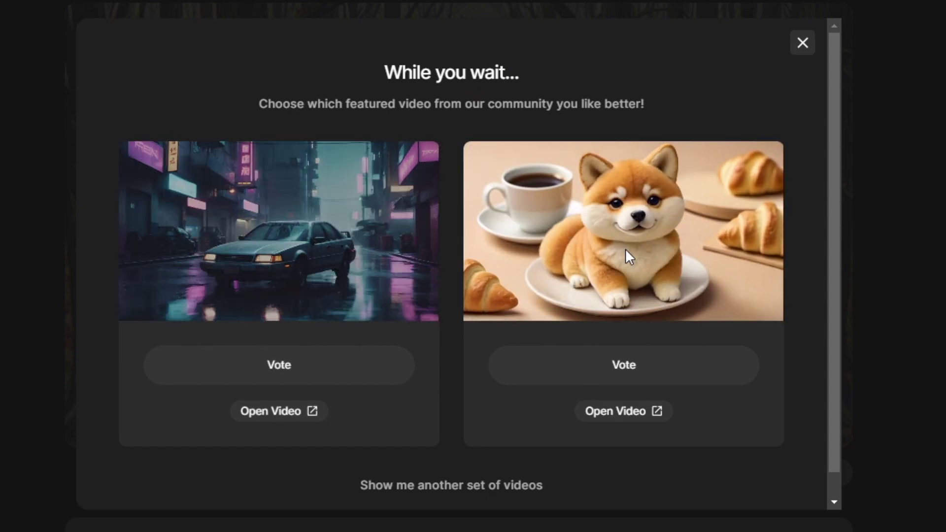
click(458, 483)
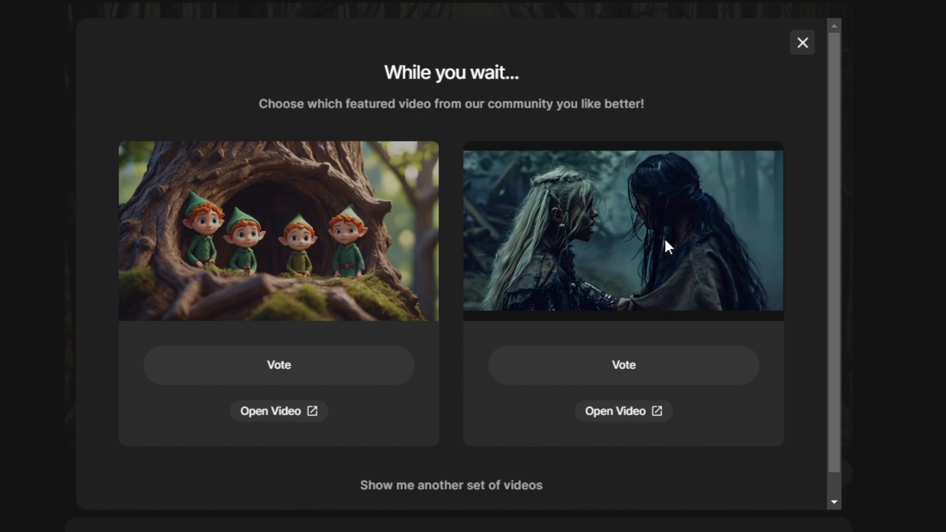
click(803, 43)
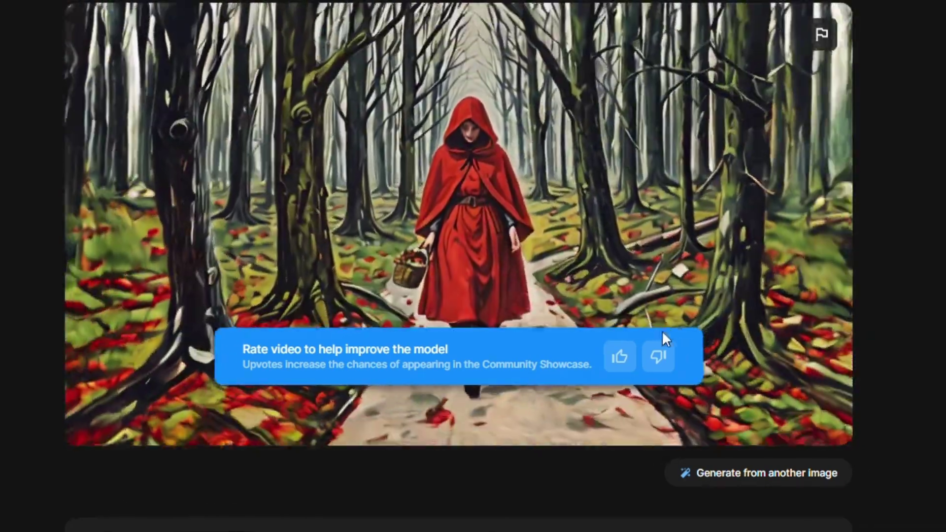
- Give the finished video a thumbs-down rating and scroll back to its header
click(659, 354)
scroll(459, 266, down, 5)
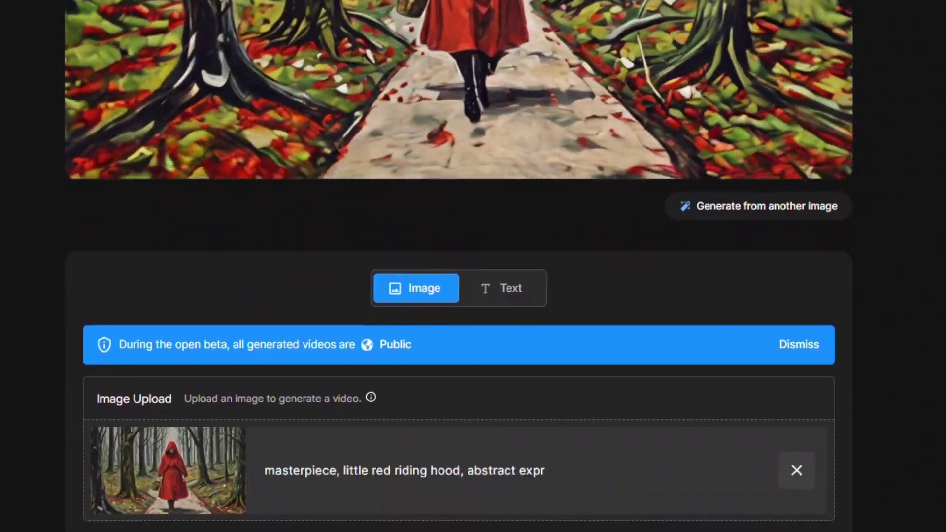
scroll(458, 266, up, 7)
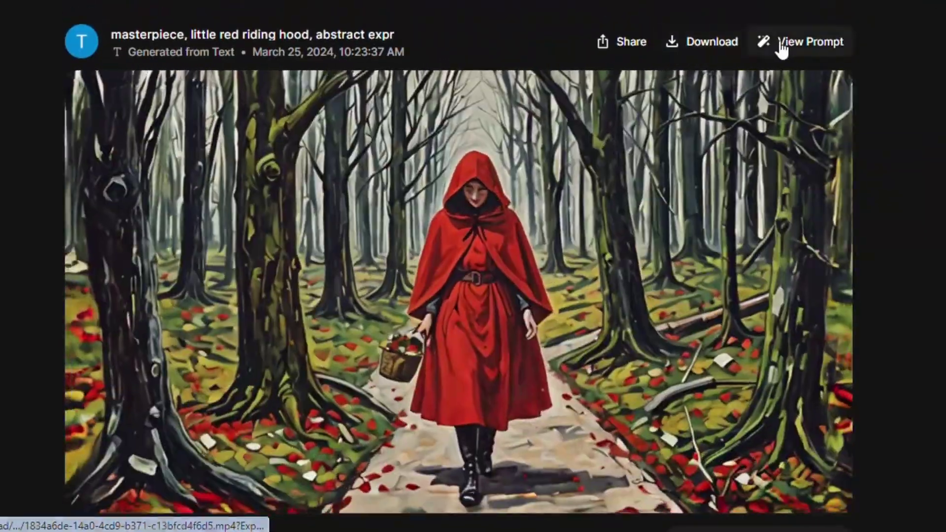
scroll(458, 266, up, 2)
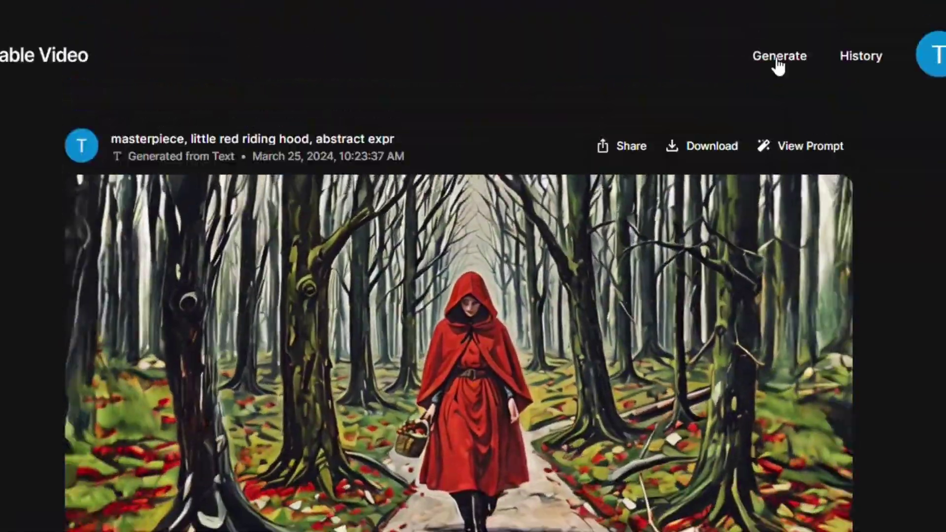
- Return to the generation form and save the red-hood image from Leonardo to disk
click(787, 61)
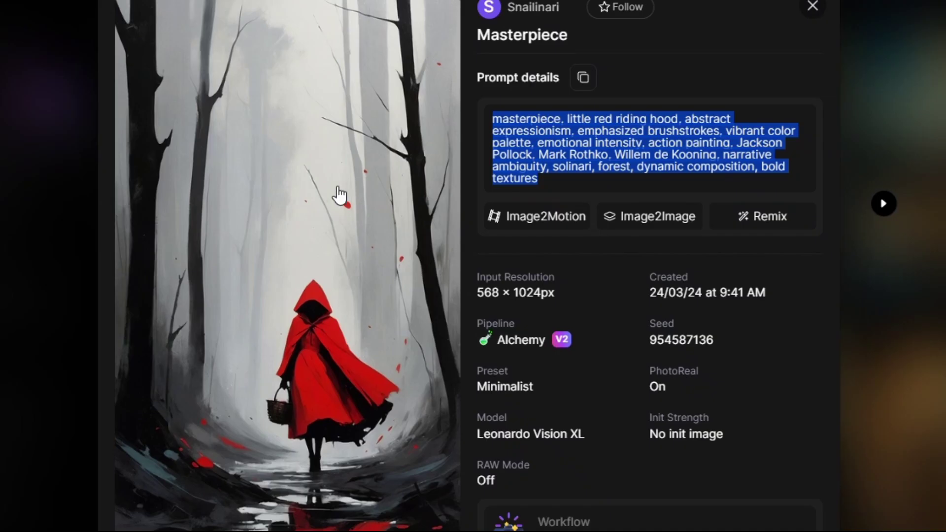
right_click(339, 196)
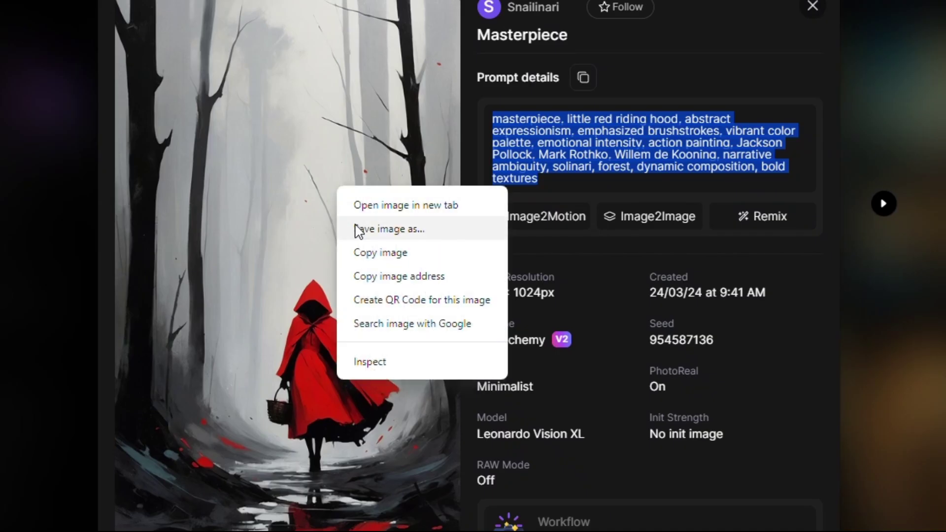
click(357, 228)
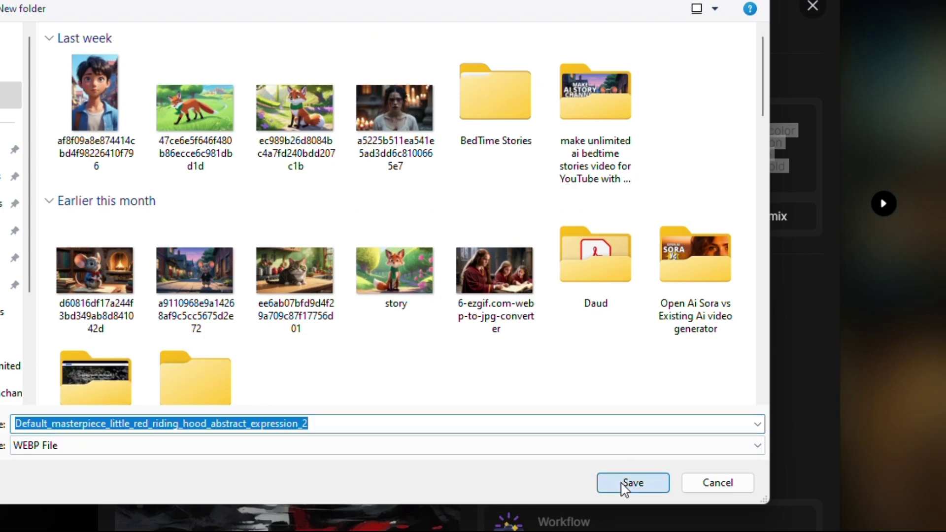
click(631, 483)
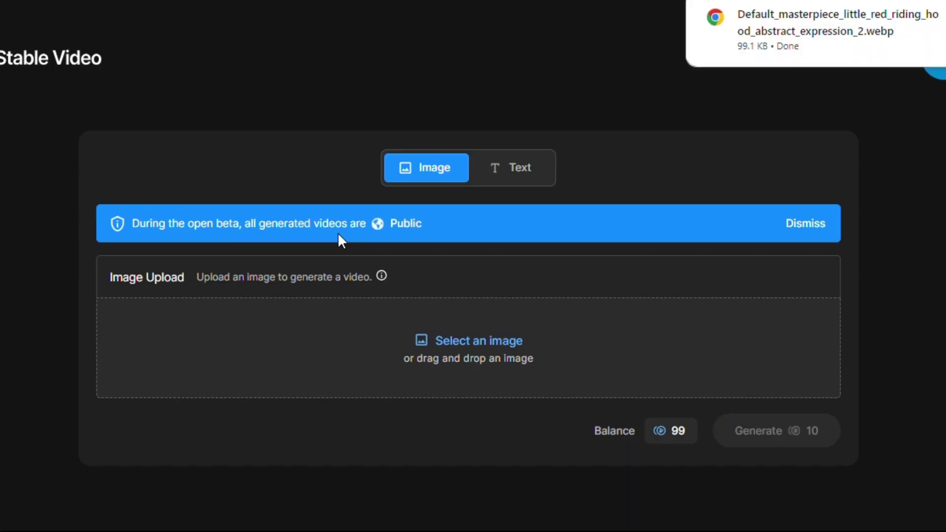
- Upload the saved red riding hood image (512×925px) as the video's source
click(451, 341)
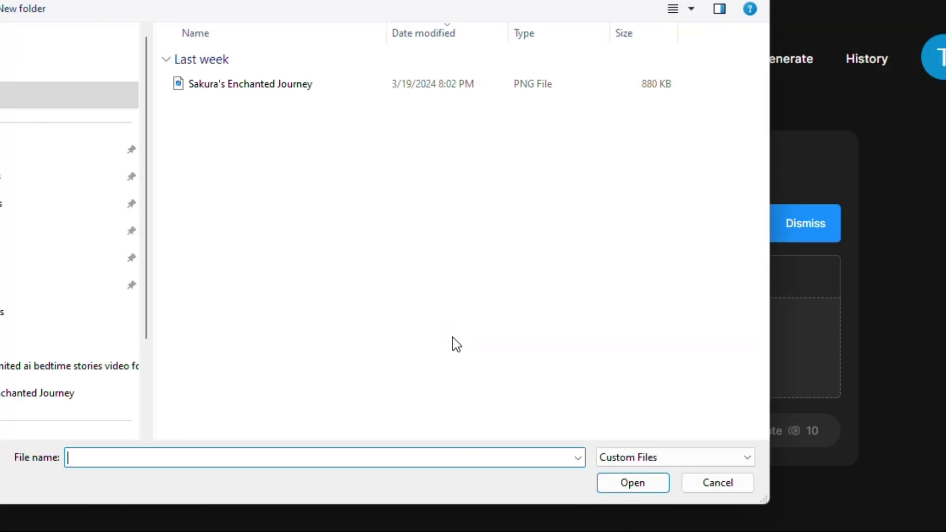
click(59, 176)
double_click(206, 64)
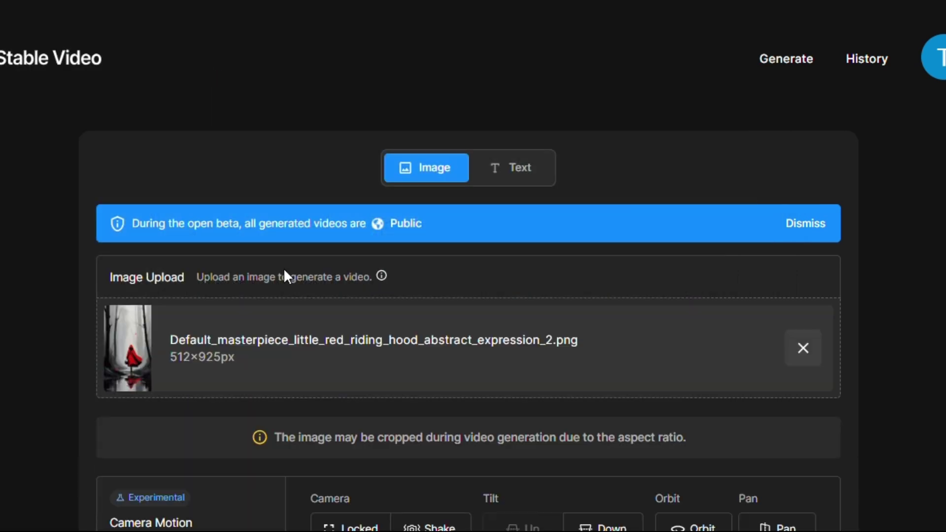
- Generate the video from the uploaded painting, browsing community videos while it renders
scroll(468, 266, down, 4)
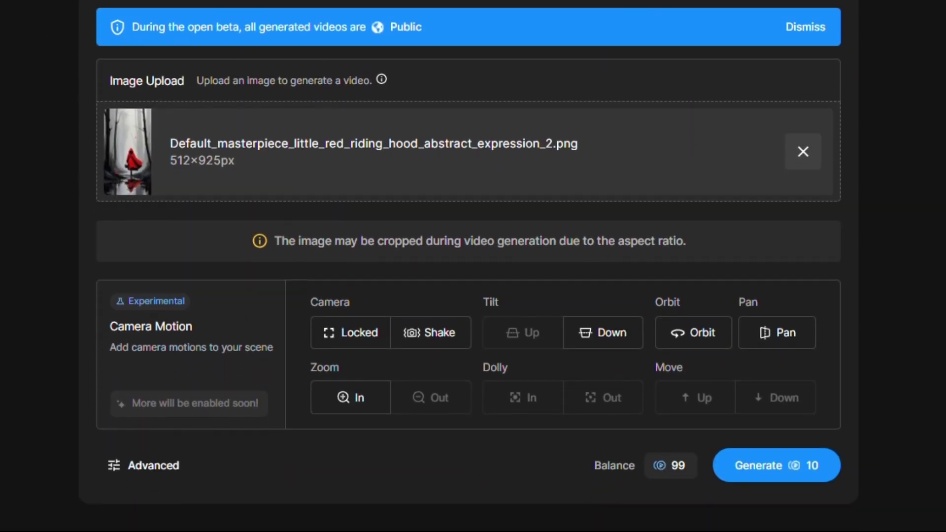
click(787, 451)
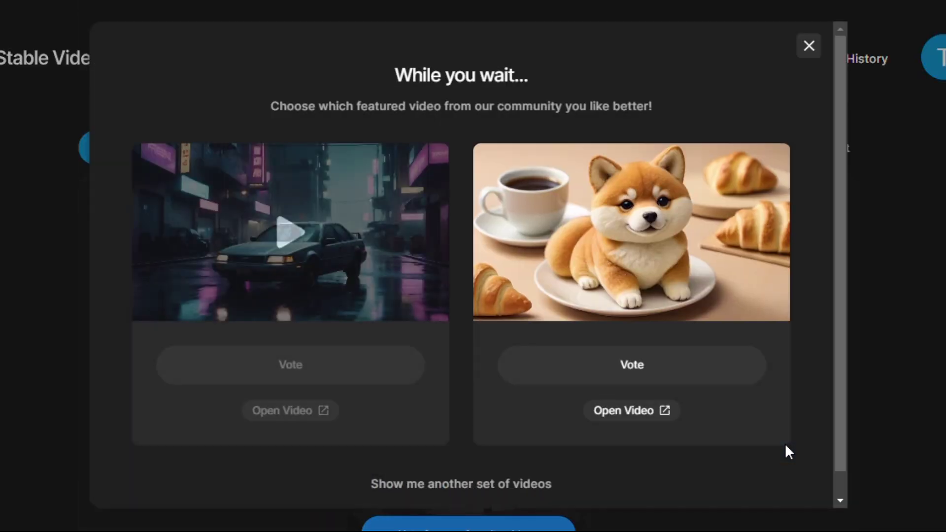
click(507, 486)
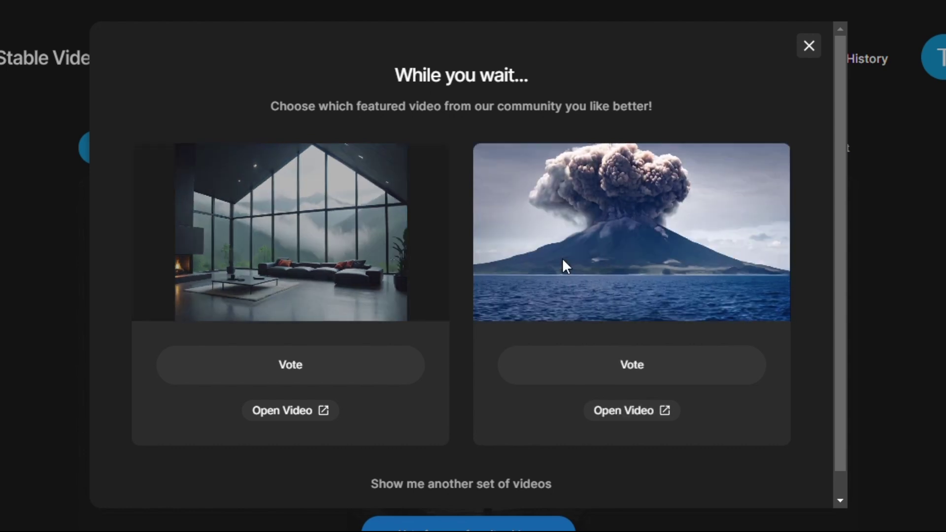
click(472, 484)
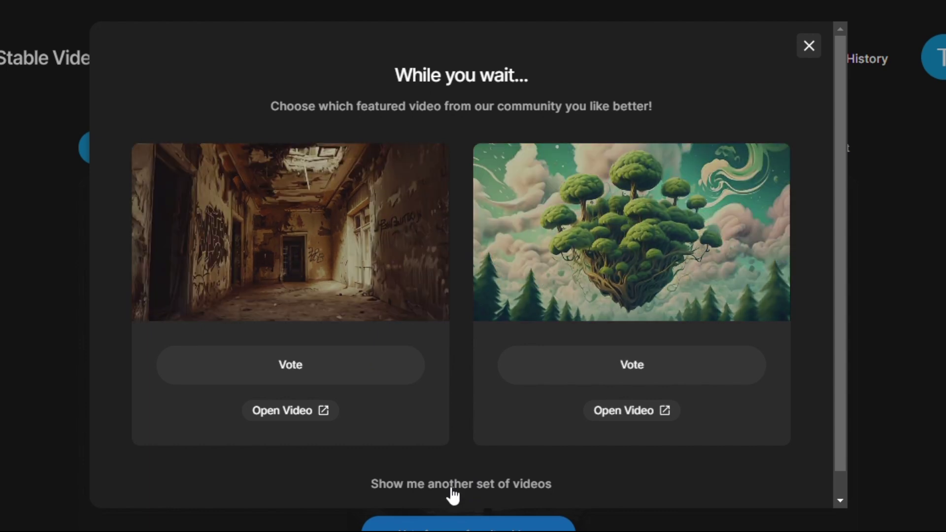
click(450, 490)
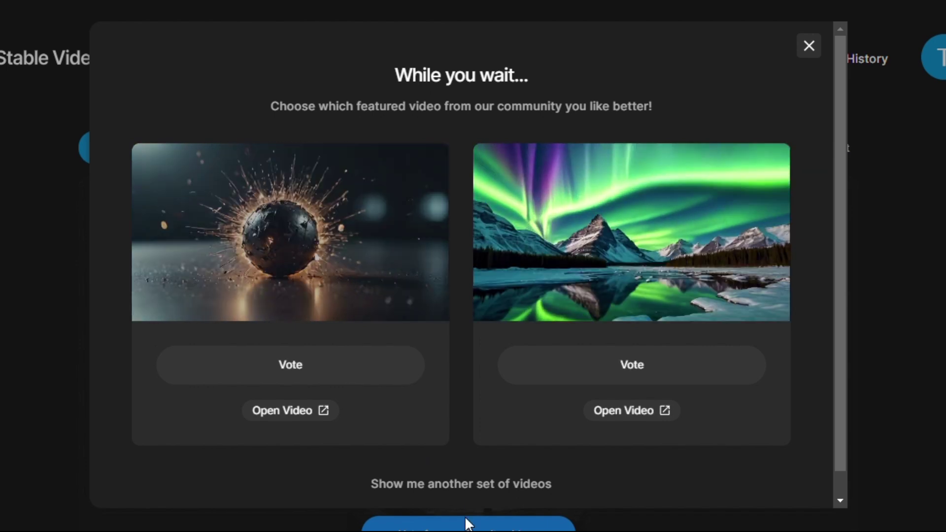
click(472, 484)
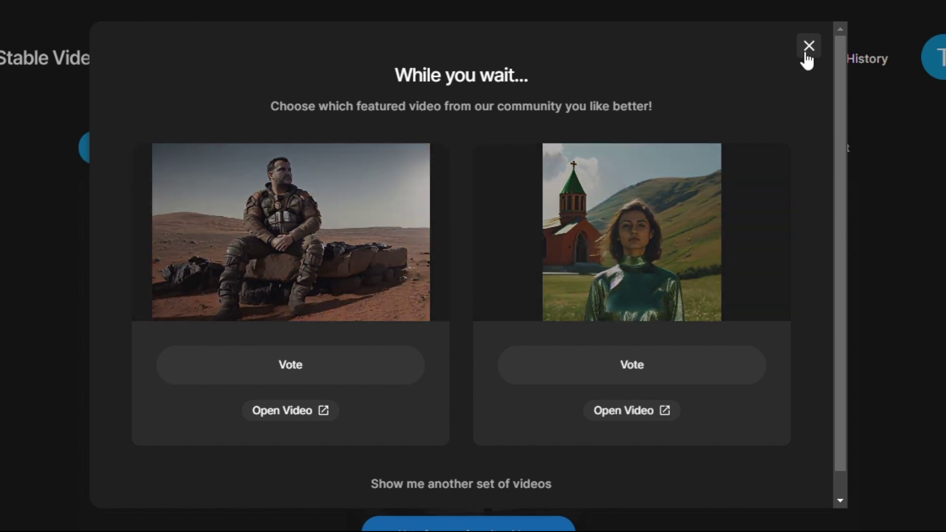
click(809, 47)
- Review the finished red-hood video and return to an empty generation form
scroll(629, 258, down, 2)
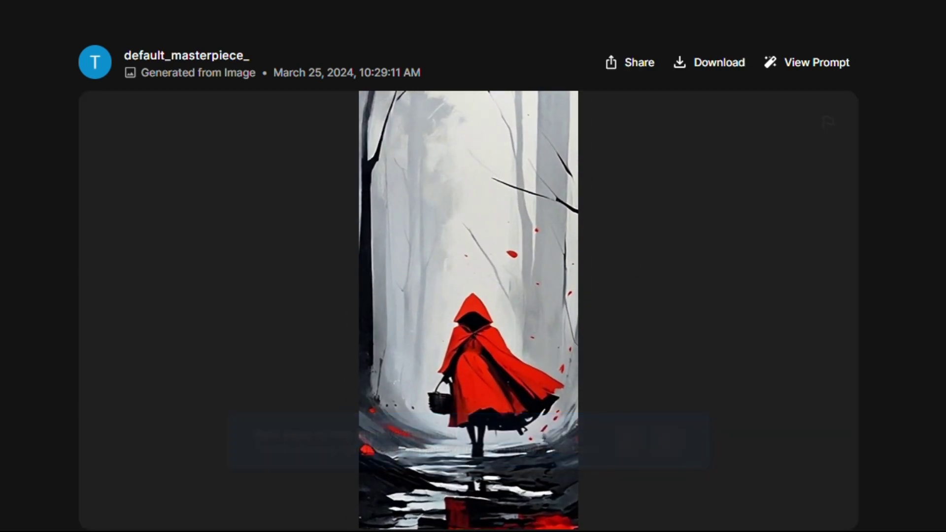
scroll(469, 295, down, 1)
scroll(469, 296, up, 2)
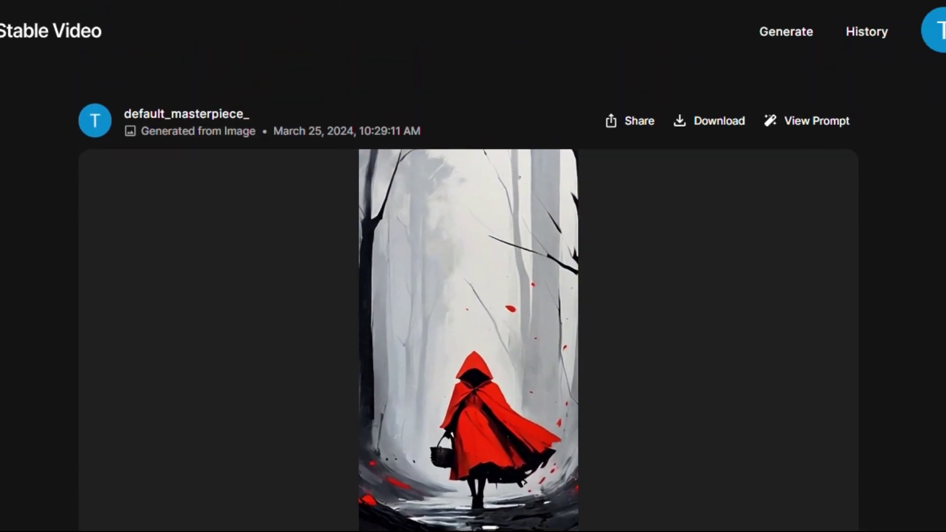
click(798, 64)
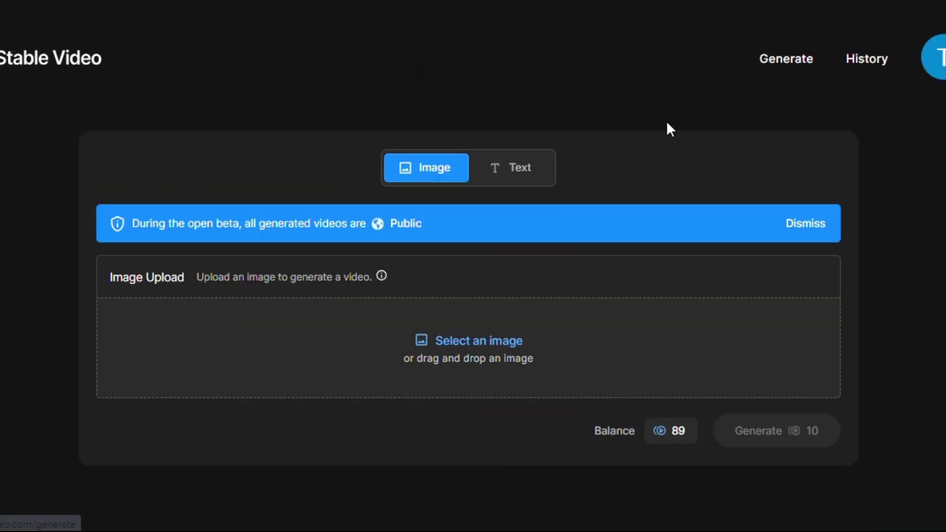
- Sort the Leonardo.Ai community creations by Top instead of Trending
key(ctrl+minus)
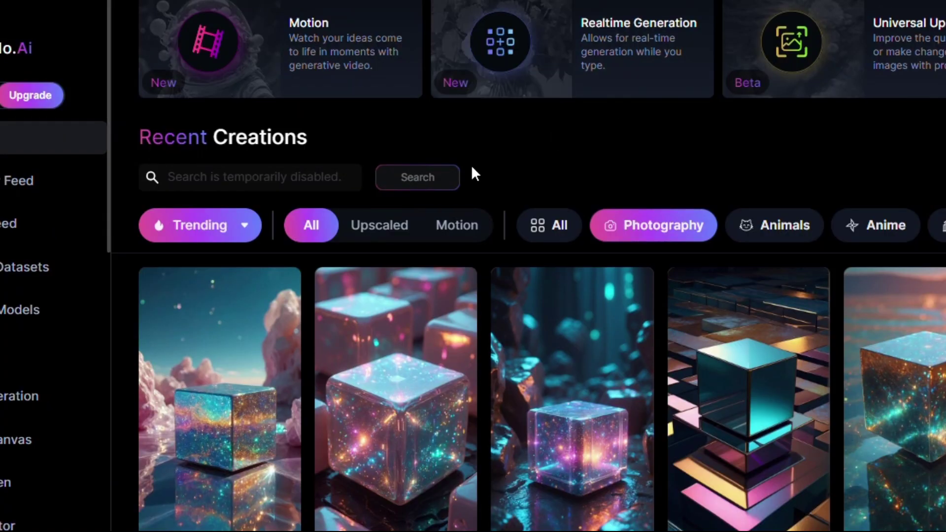
click(242, 231)
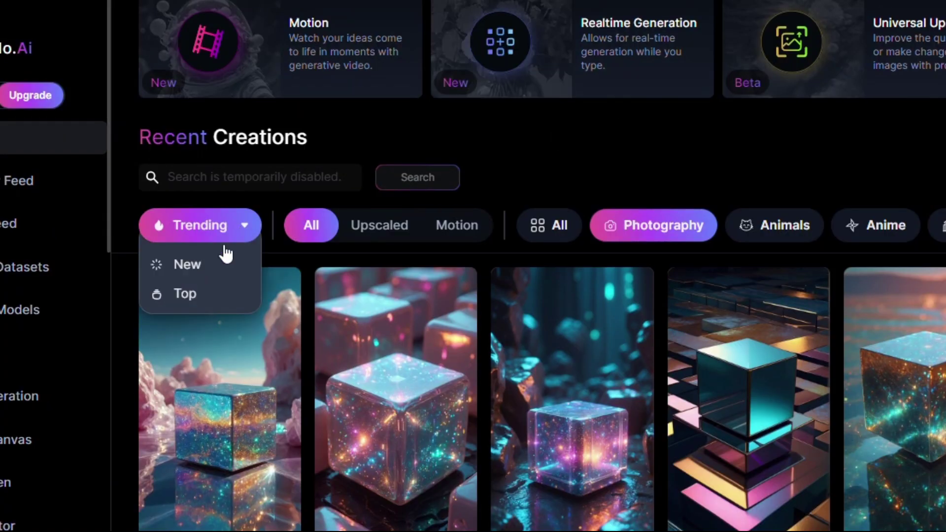
click(196, 294)
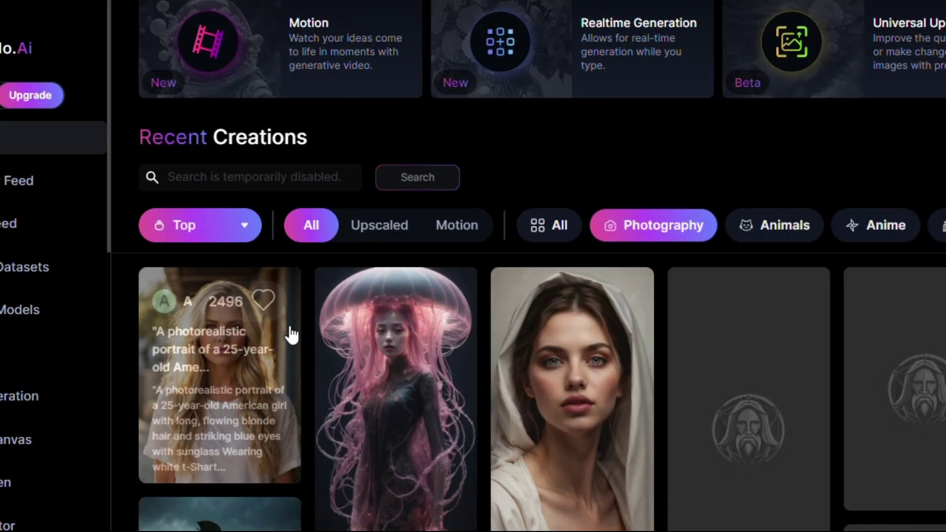
- Save the photorealistic blonde portrait image to the computer as a webp file
click(281, 334)
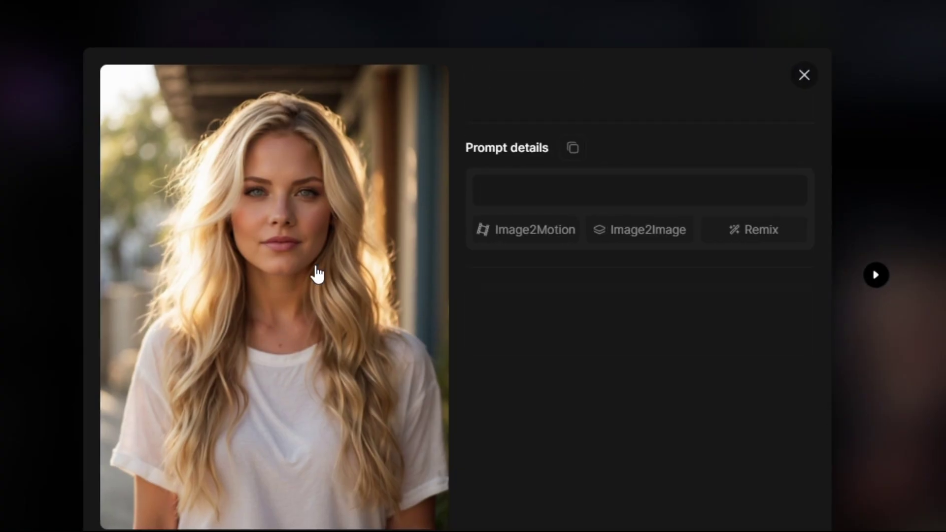
right_click(320, 230)
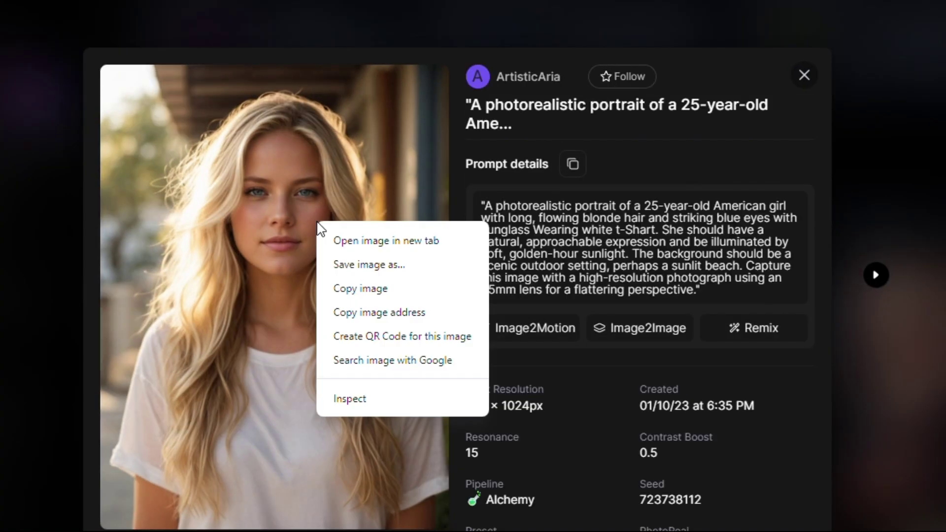
click(332, 265)
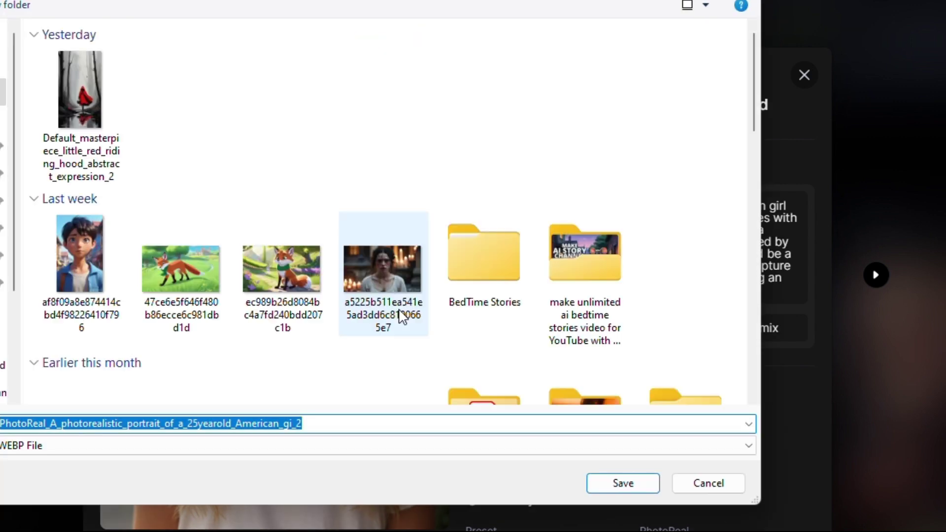
click(607, 487)
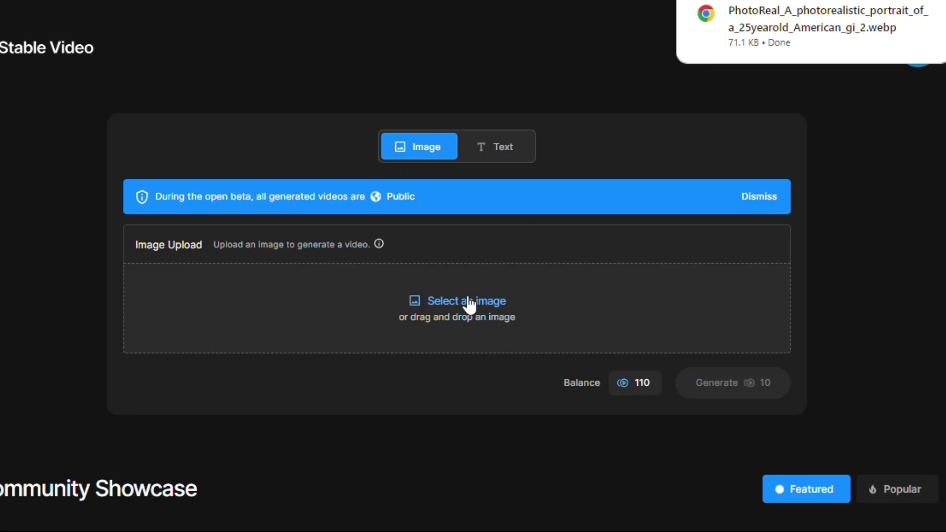
- Upload the PhotoReal blonde portrait file and generate a 4-second video from it
click(467, 295)
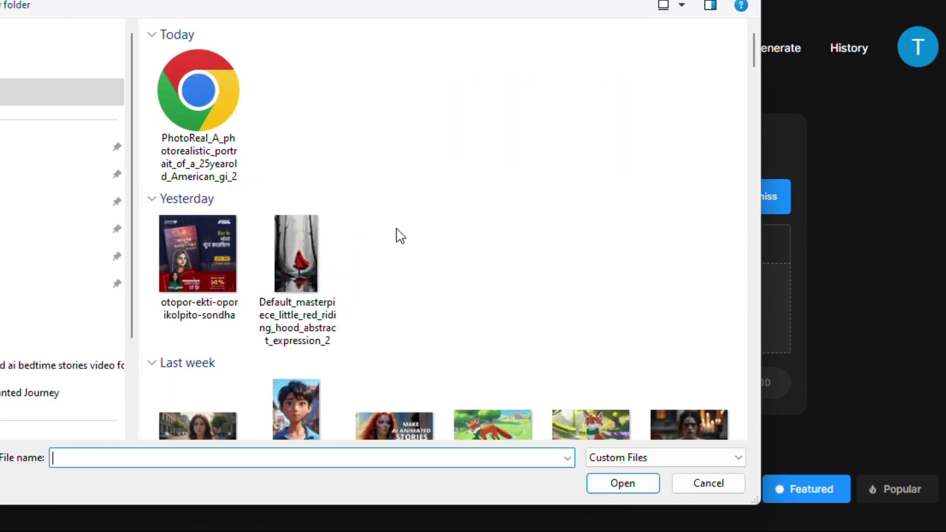
double_click(231, 134)
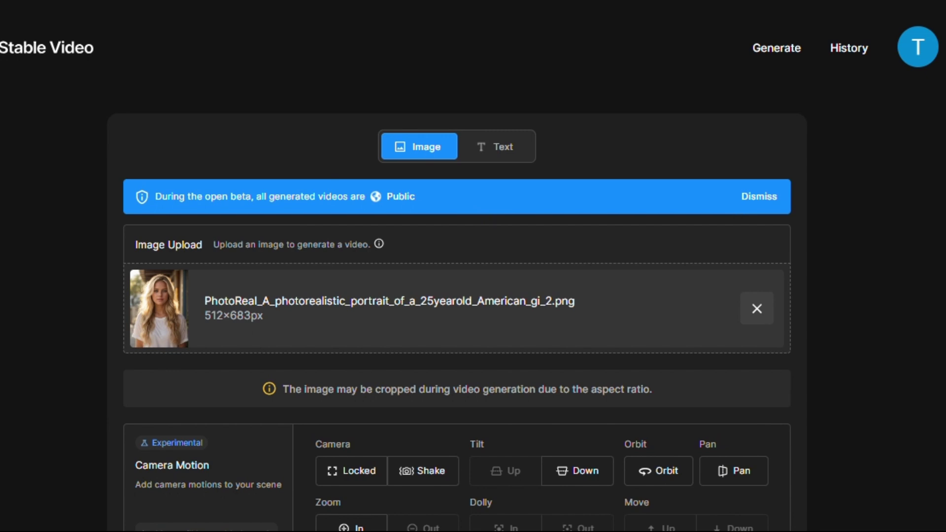
scroll(473, 266, down, 3)
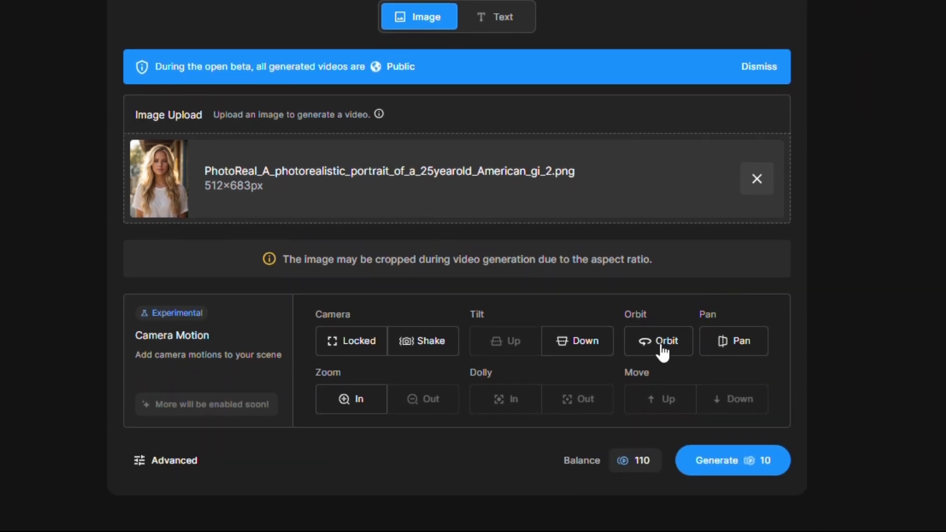
click(739, 474)
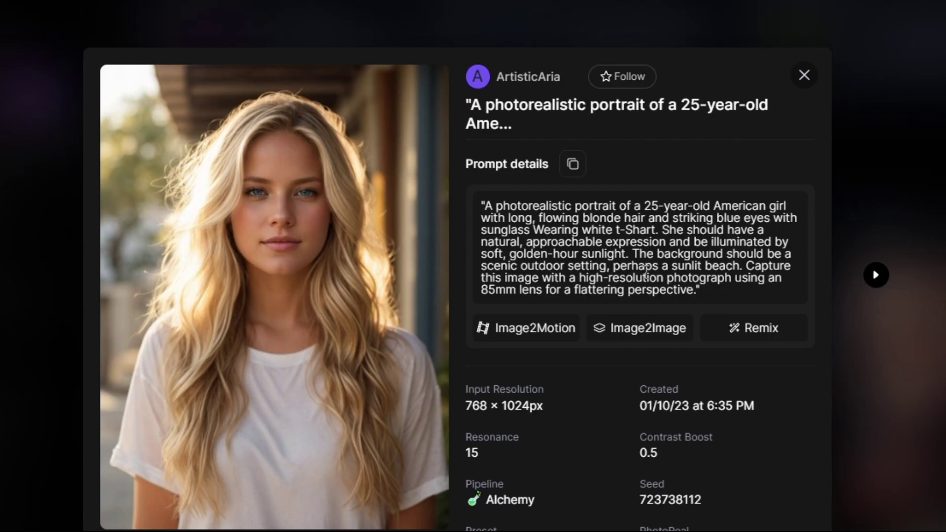
- Select and copy the blonde portrait's entire prompt paragraph in Leonardo.Ai
triple_click(646, 271)
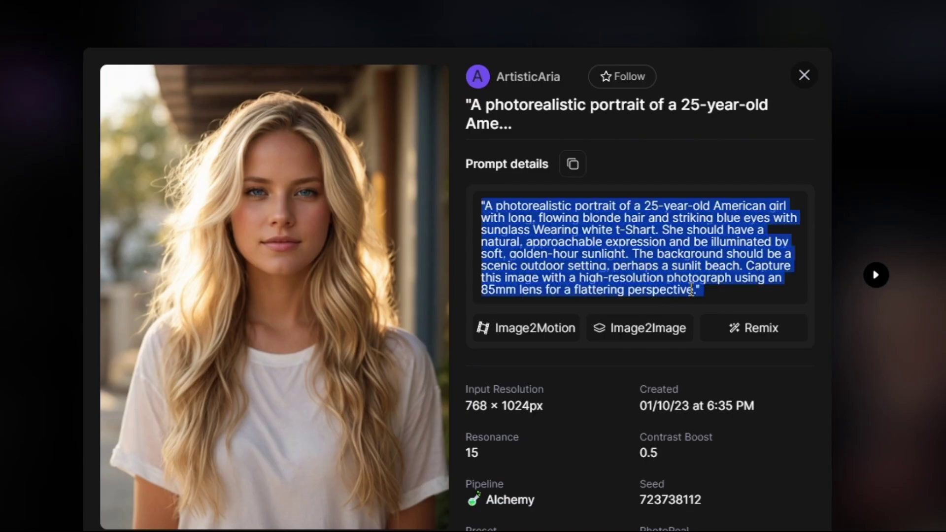
right_click(690, 288)
click(627, 306)
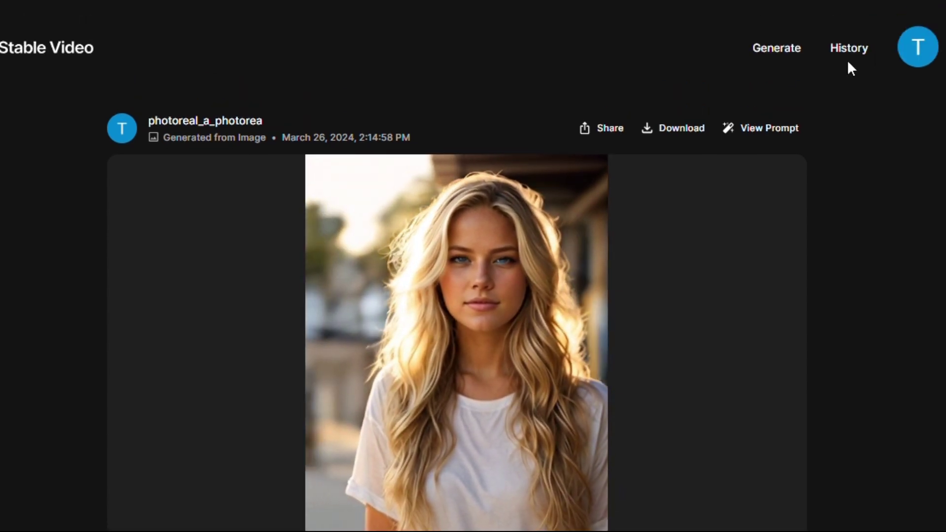
- Paste the copied portrait prompt into the Text prompt box and generate images
click(778, 49)
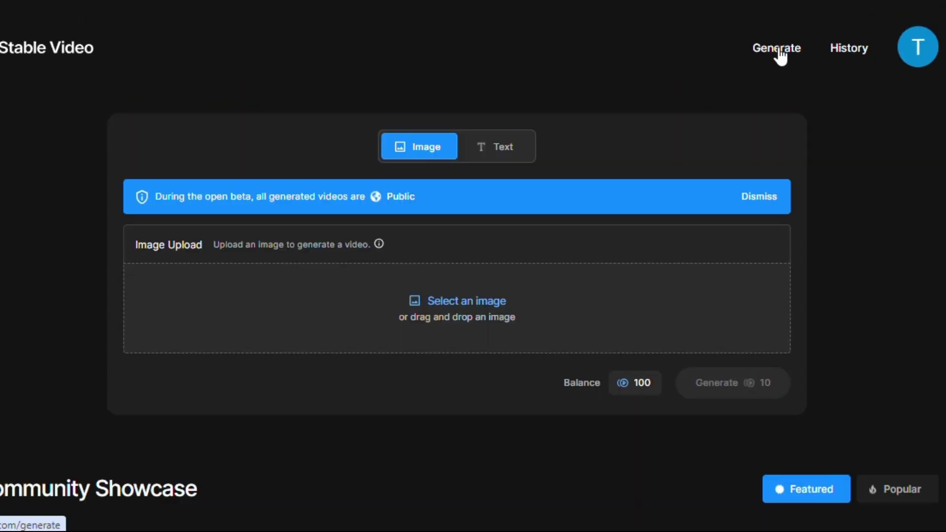
click(507, 150)
click(345, 280)
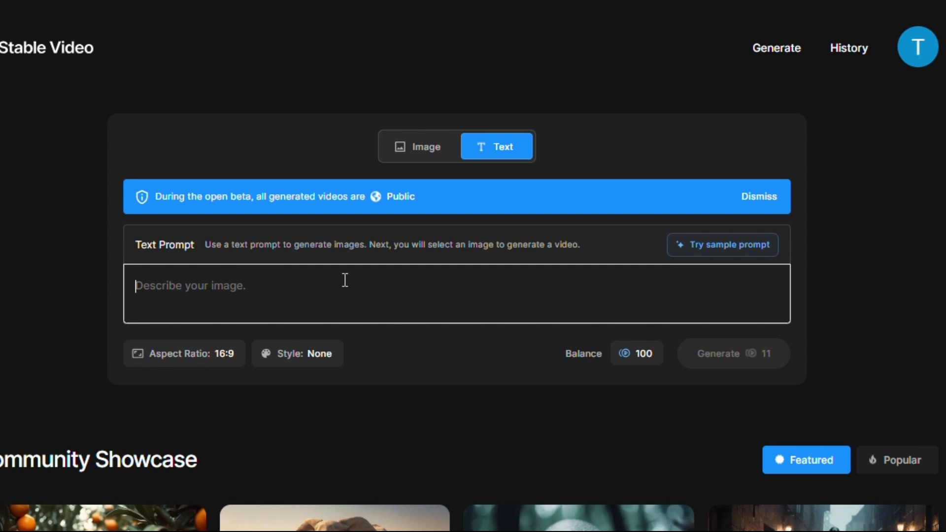
right_click(345, 280)
click(370, 150)
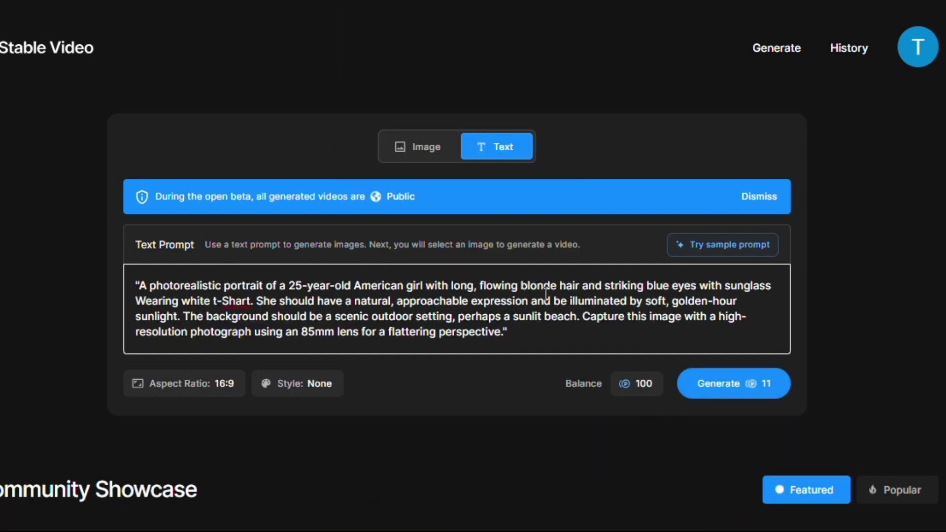
click(737, 386)
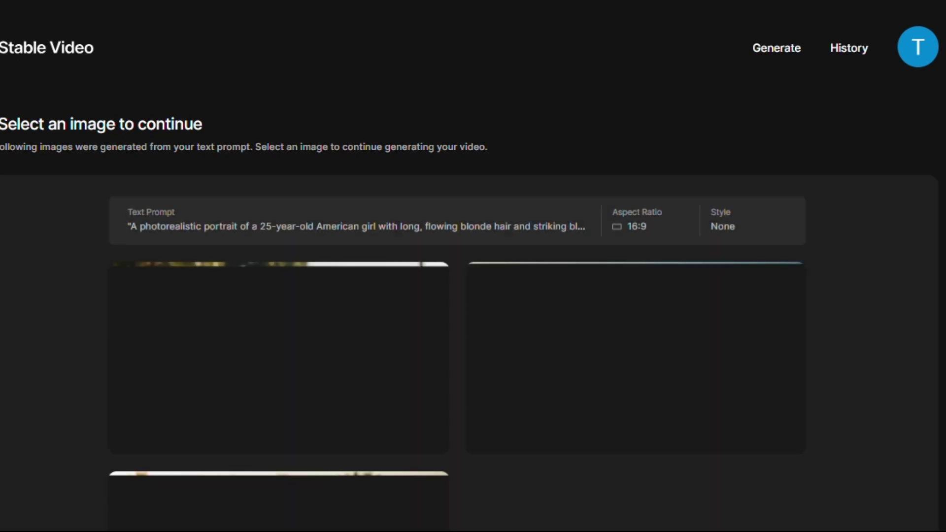
- Make a video from the third beach image with turquoise sunglasses, dismissing the voting dialog
scroll(473, 267, down, 3)
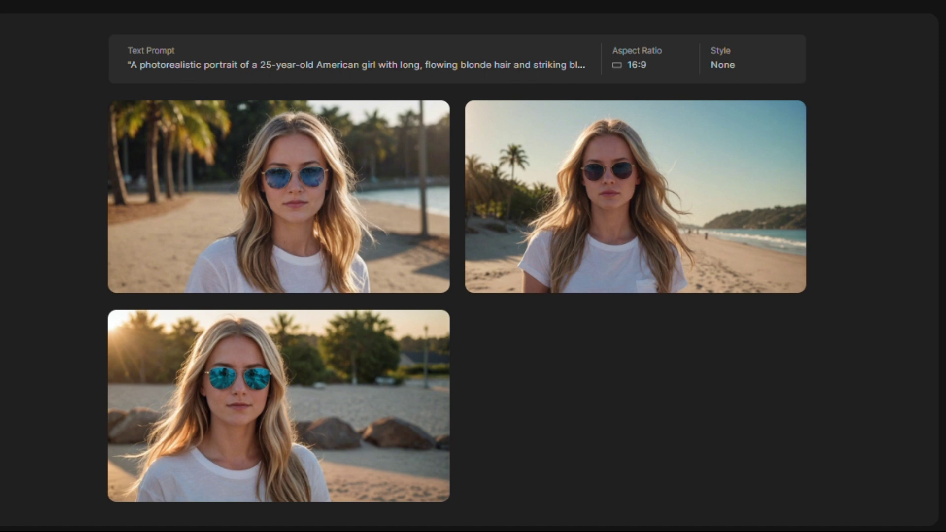
click(298, 387)
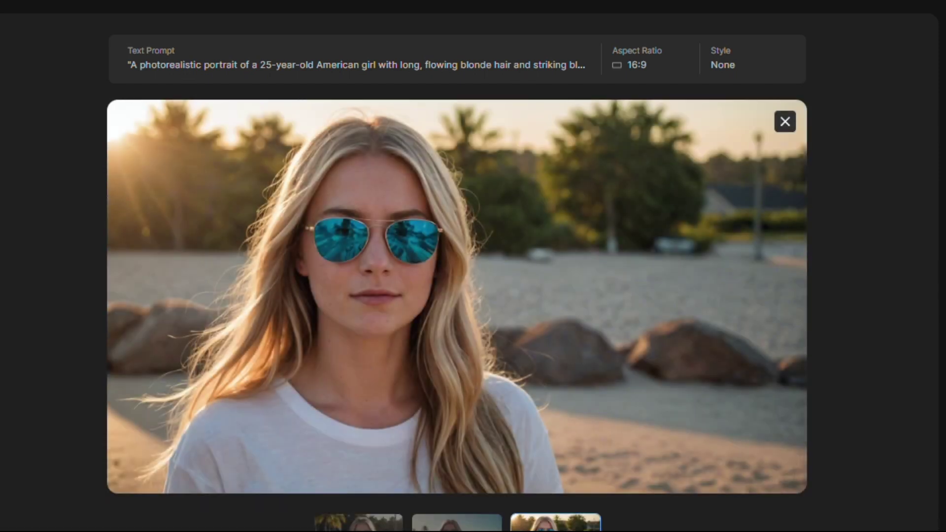
scroll(473, 266, down, 4)
scroll(473, 266, down, 4)
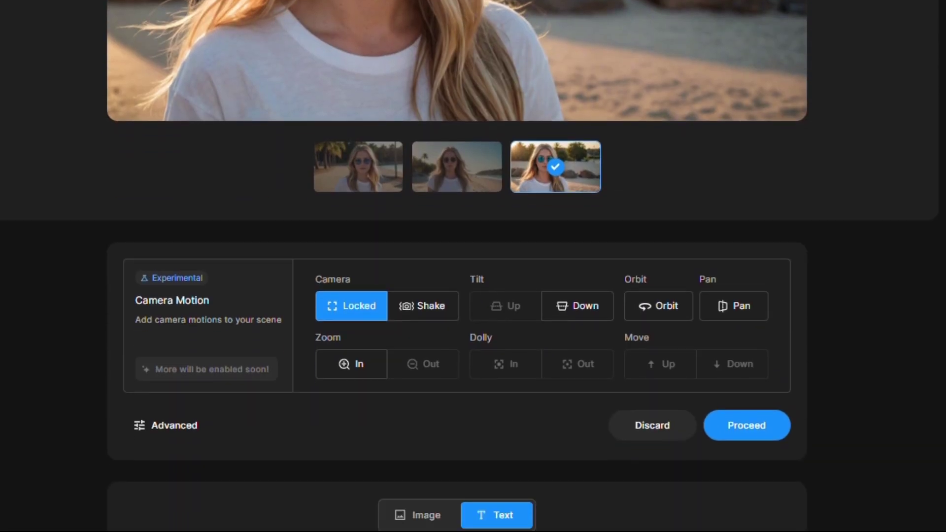
click(747, 425)
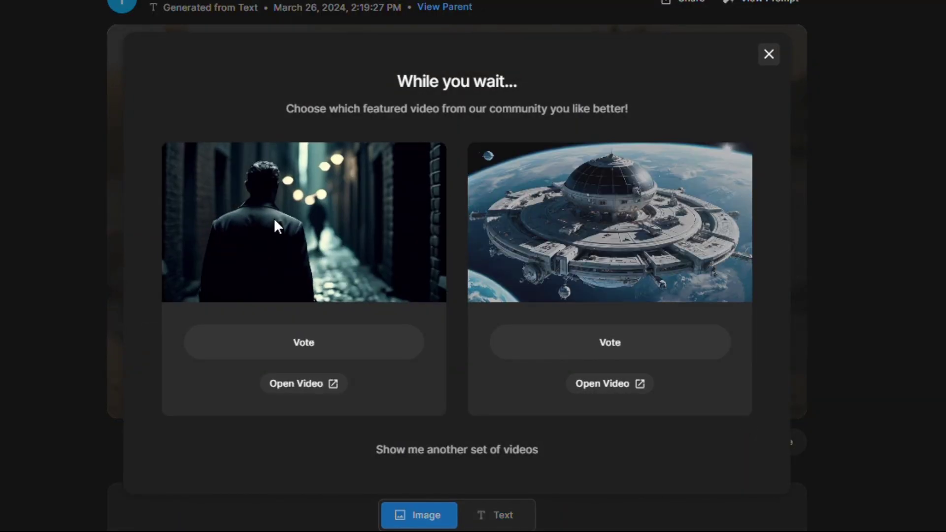
click(458, 452)
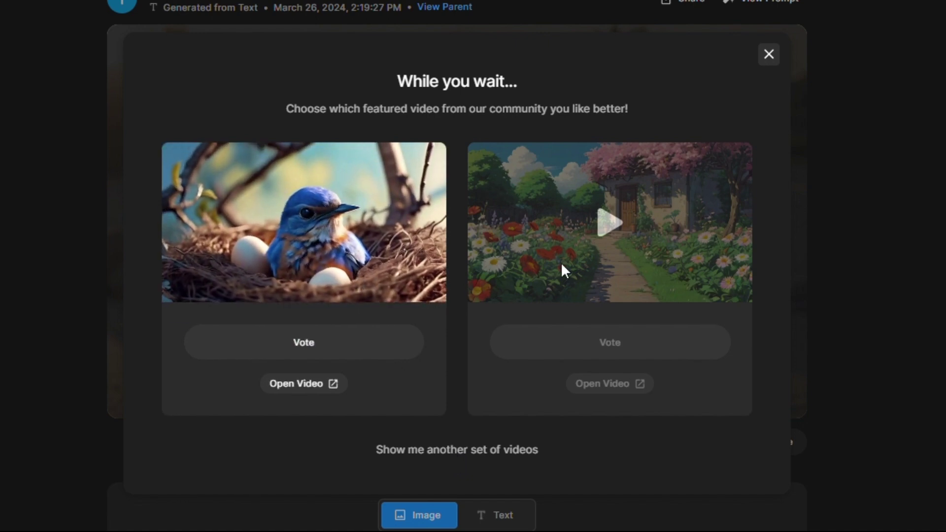
click(769, 54)
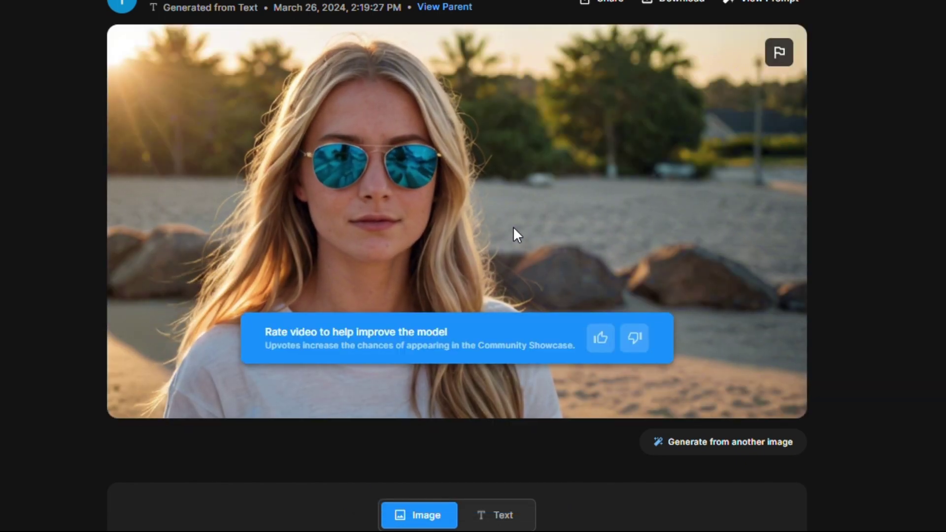
scroll(458, 266, up, 2)
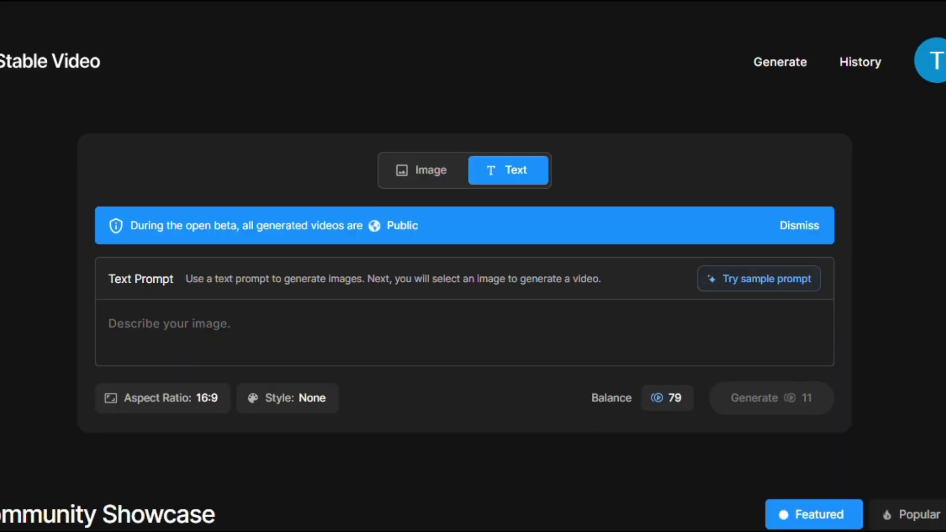
- Generate 3D Model style images for the prompt 'a girl of 25 walking through the river'
text(a girl of 25 walking through th)
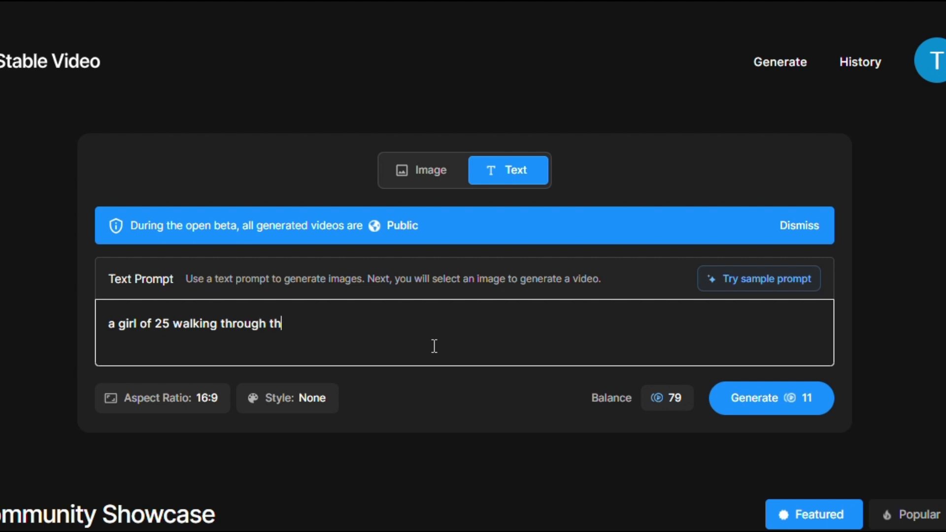
click(306, 398)
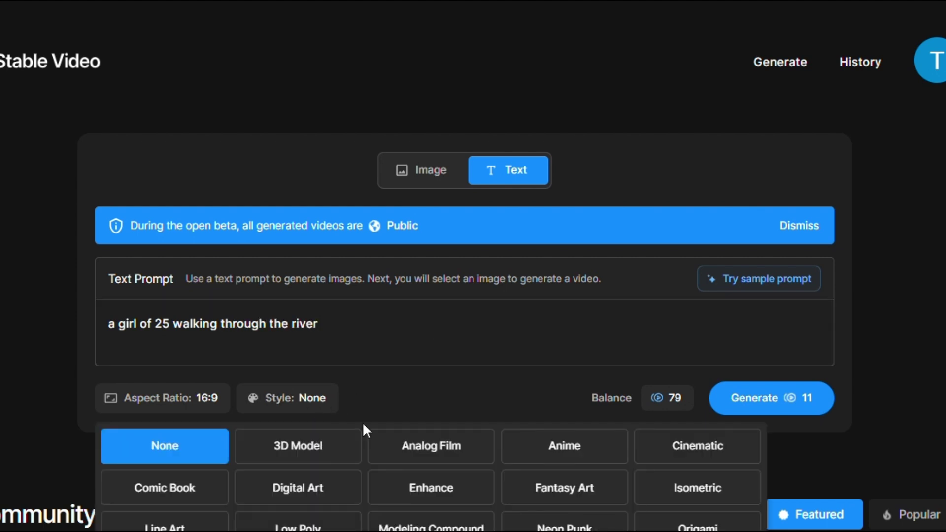
click(345, 443)
click(776, 412)
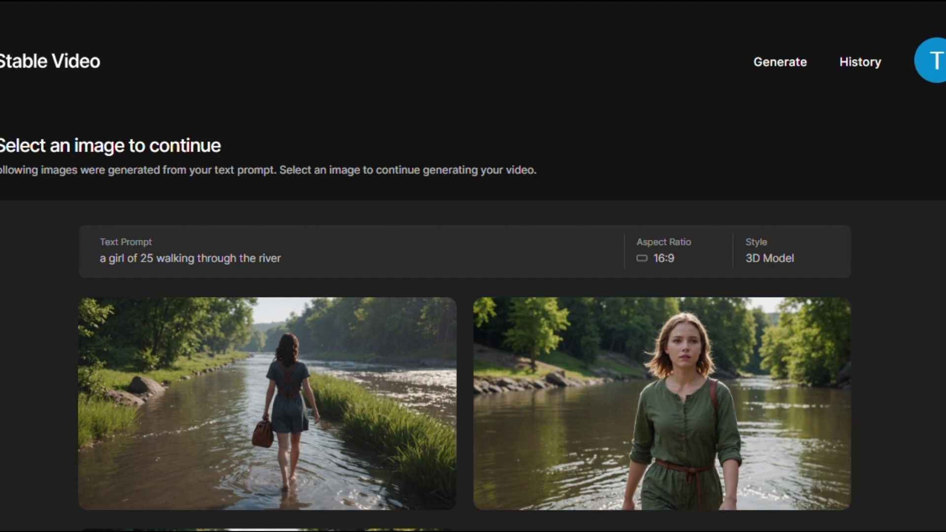
- Turn the first river image into a Zoom In video and rate it thumbs-up
scroll(473, 266, down, 6)
scroll(473, 266, up, 1)
click(388, 133)
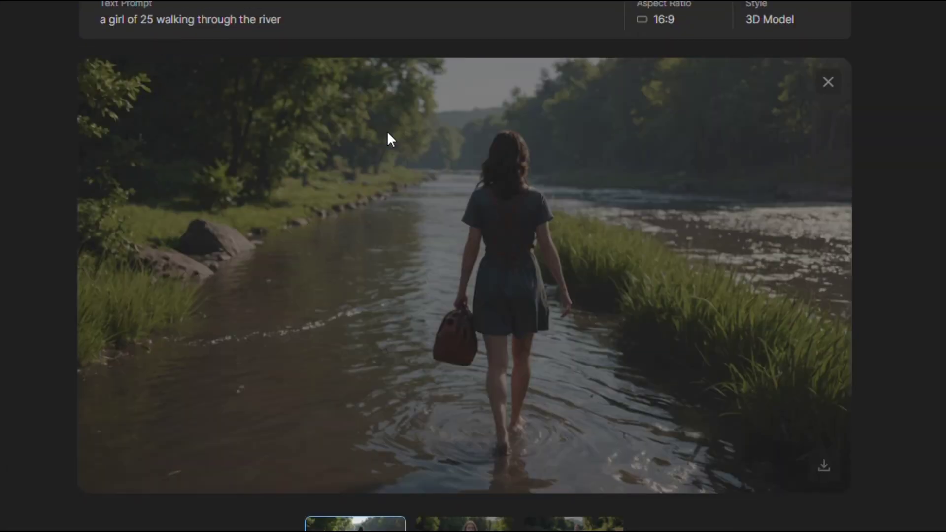
scroll(786, 193, down, 5)
scroll(473, 266, down, 2)
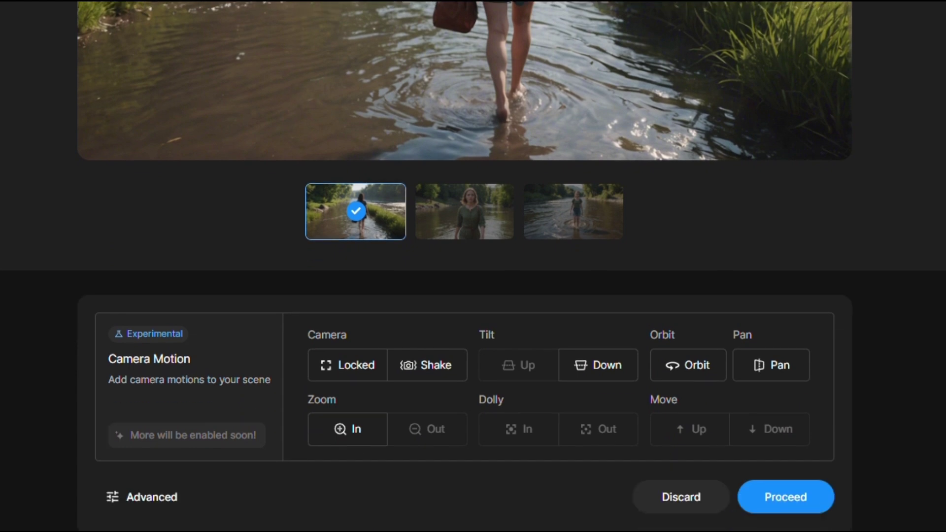
click(377, 393)
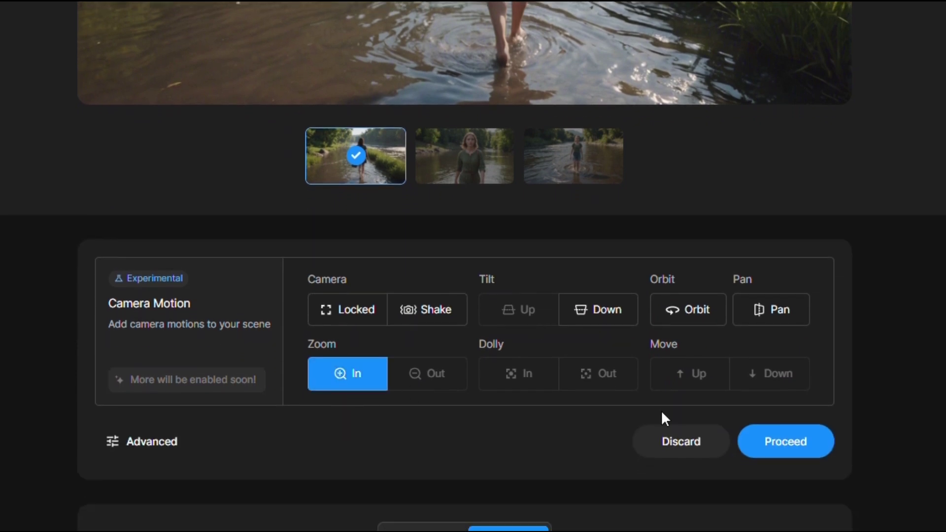
click(792, 441)
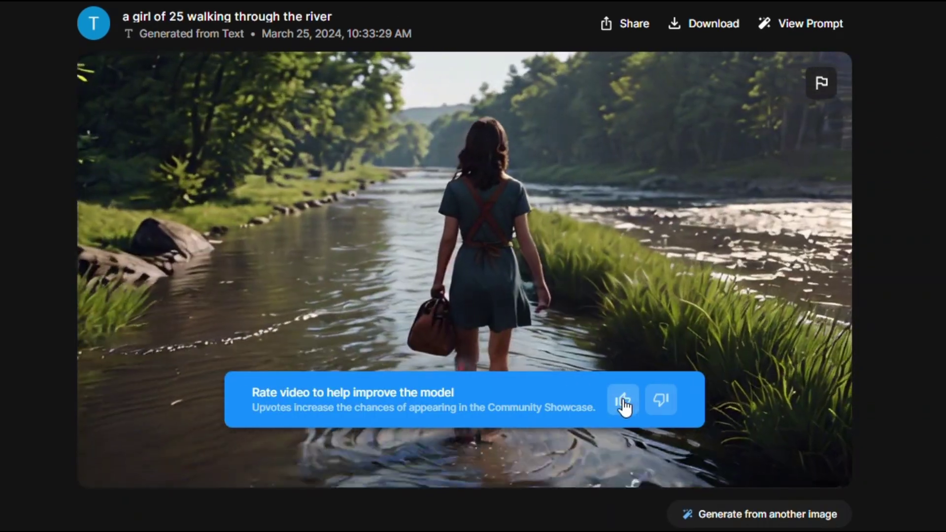
click(623, 399)
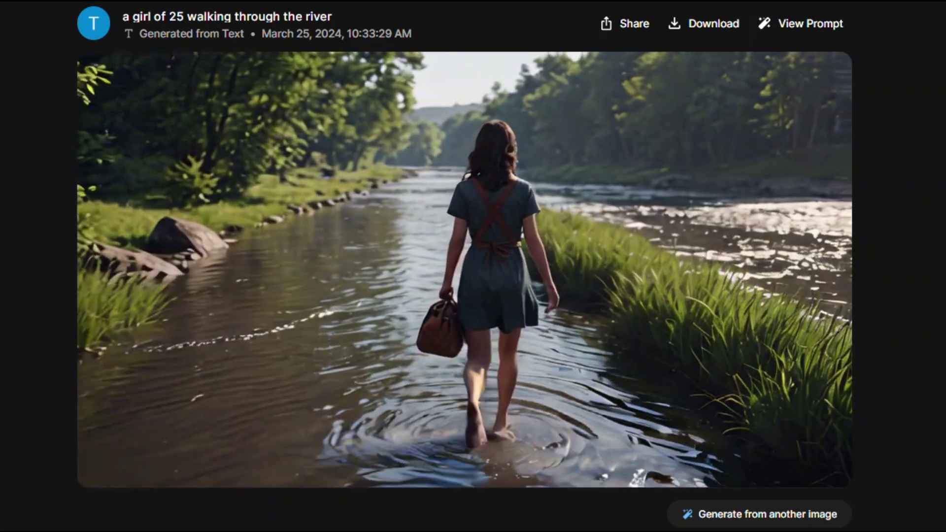
scroll(912, 147, up, 3)
- Browse the video and image History, then view My Account with 68 daily credits
click(873, 63)
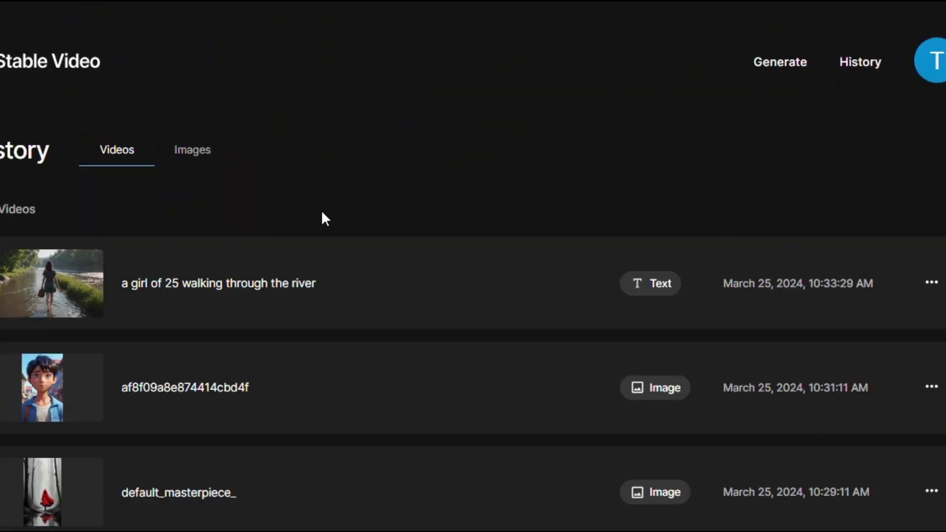
scroll(474, 266, down, 7)
scroll(473, 266, up, 6)
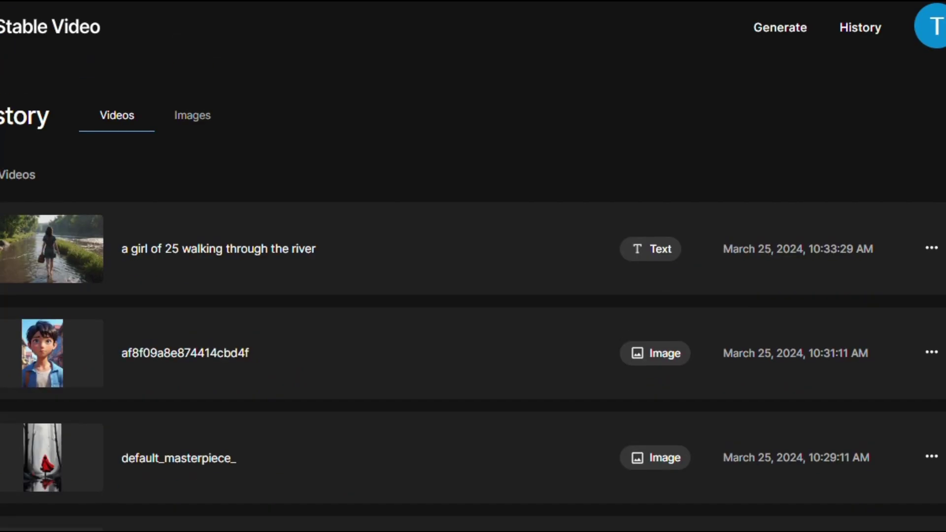
click(202, 119)
scroll(473, 266, down, 2)
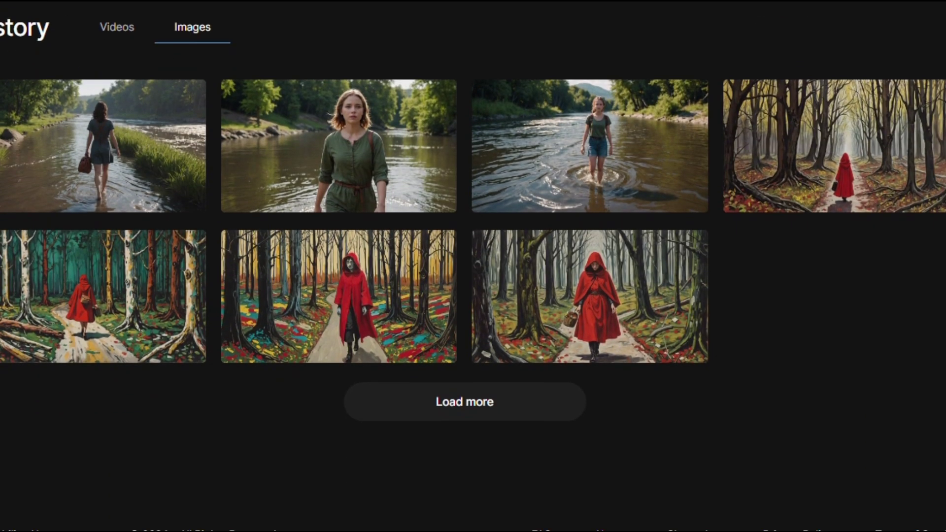
scroll(473, 266, up, 3)
click(930, 43)
click(882, 102)
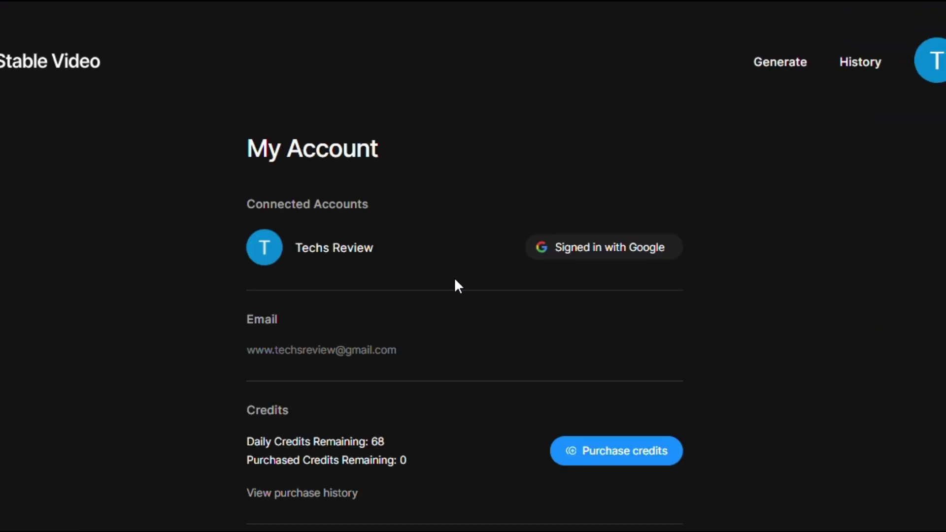